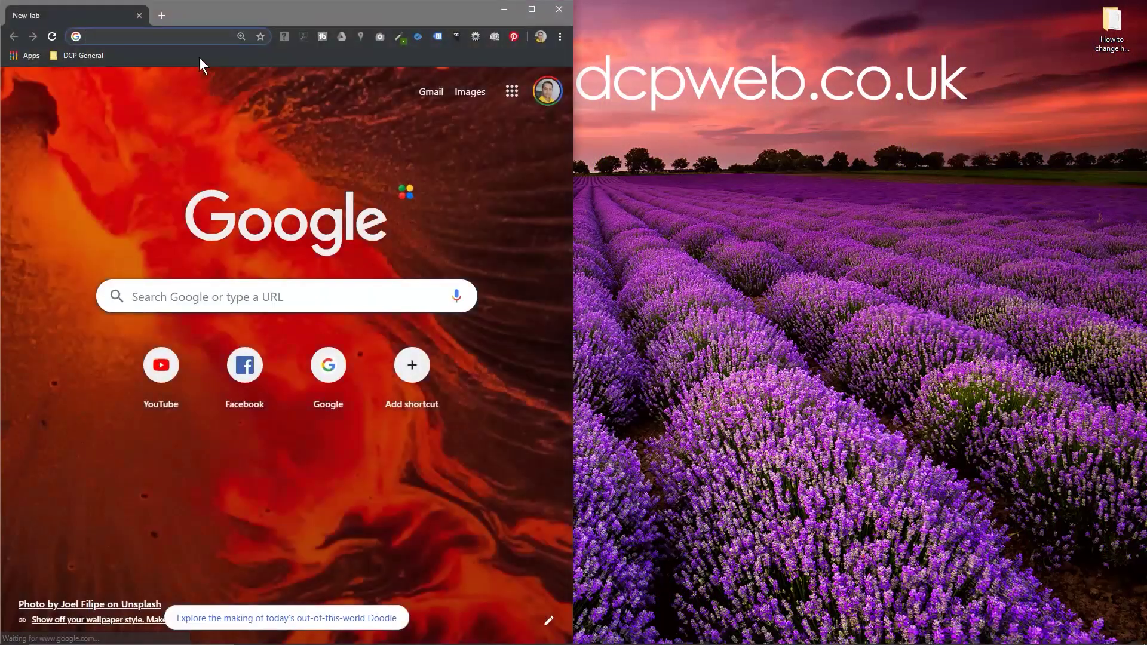
# Open the Unsplash page of the portrait with long purple hair and download the photo for free
pyautogui.click(118, 37)
pyautogui.click(319, 79)
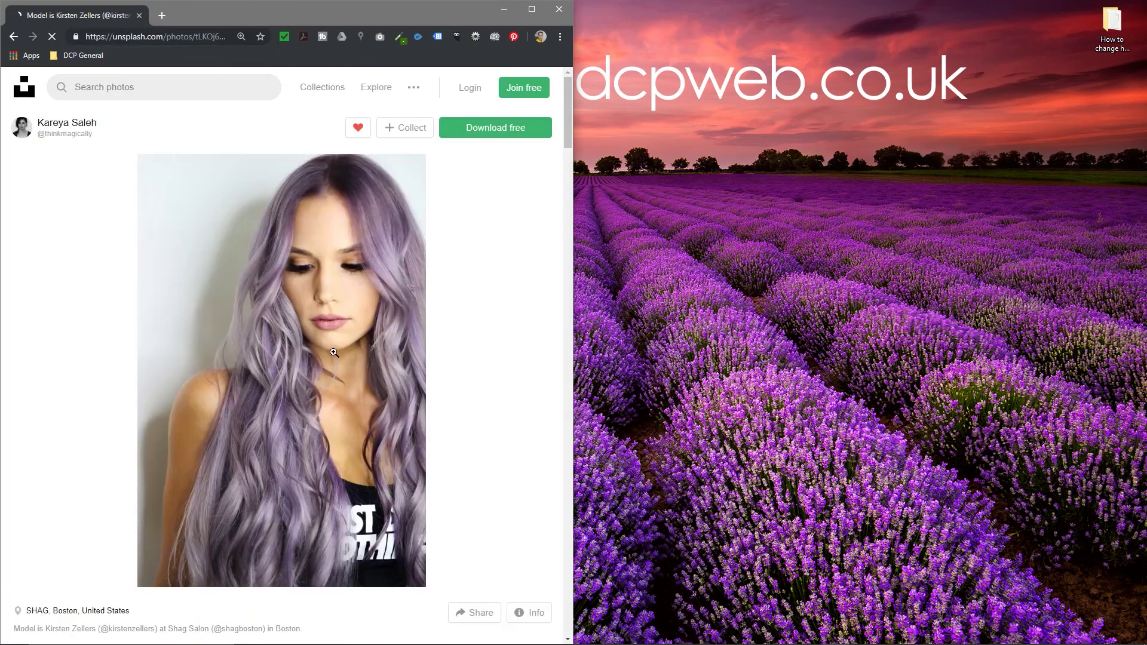
pyautogui.click(507, 132)
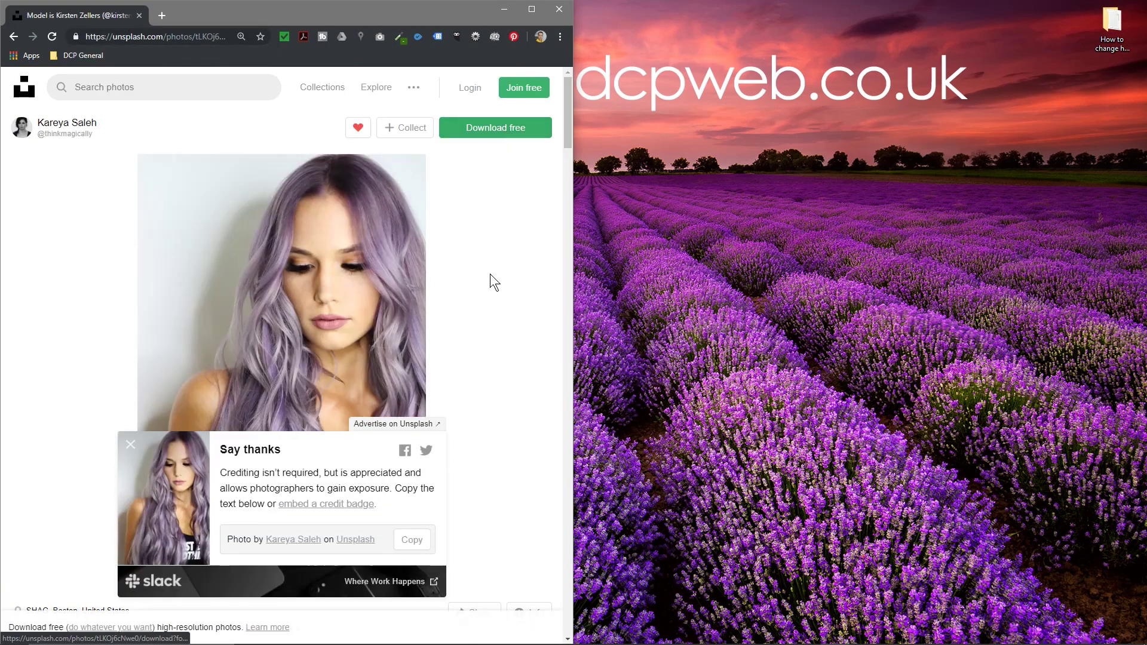
# Copy the downloaded photo into the desktop folder "How to change hair color - Photoshop CC tutorial" and close the browser
pyautogui.doubleClick(1111, 36)
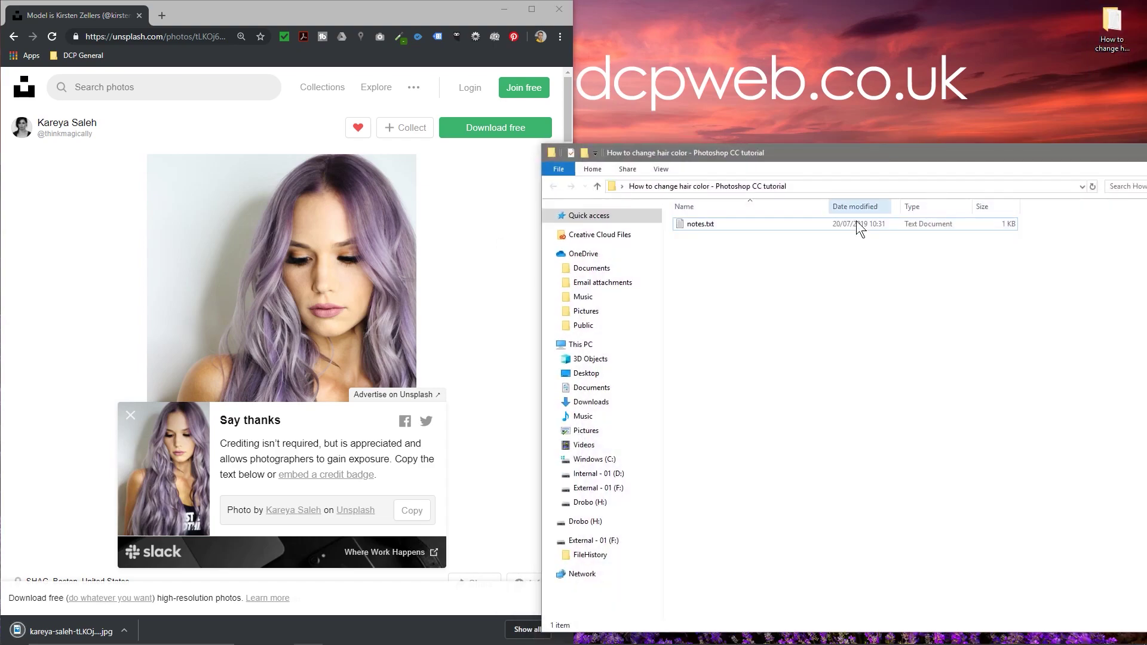
pyautogui.press('super+Right')
pyautogui.click(221, 268)
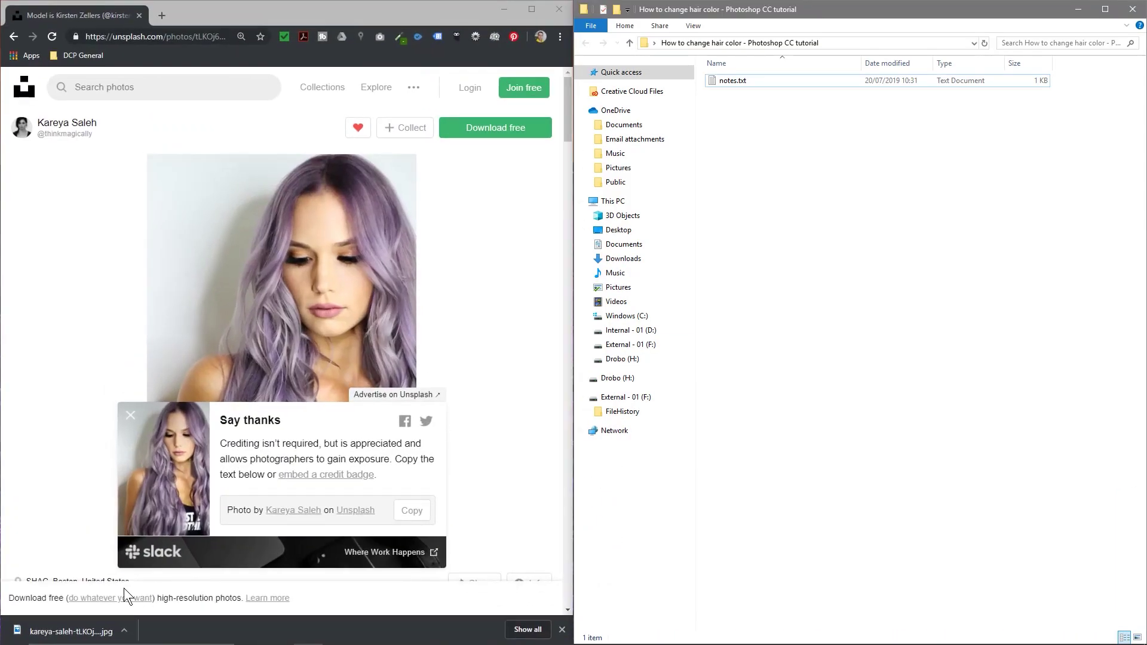
pyautogui.moveTo(98, 629); pyautogui.dragTo(771, 292)
pyautogui.click(559, 9)
# Launch Photoshop and open the portrait JPG from the tutorial folder in it
pyautogui.press('super')
pyautogui.click(352, 453)
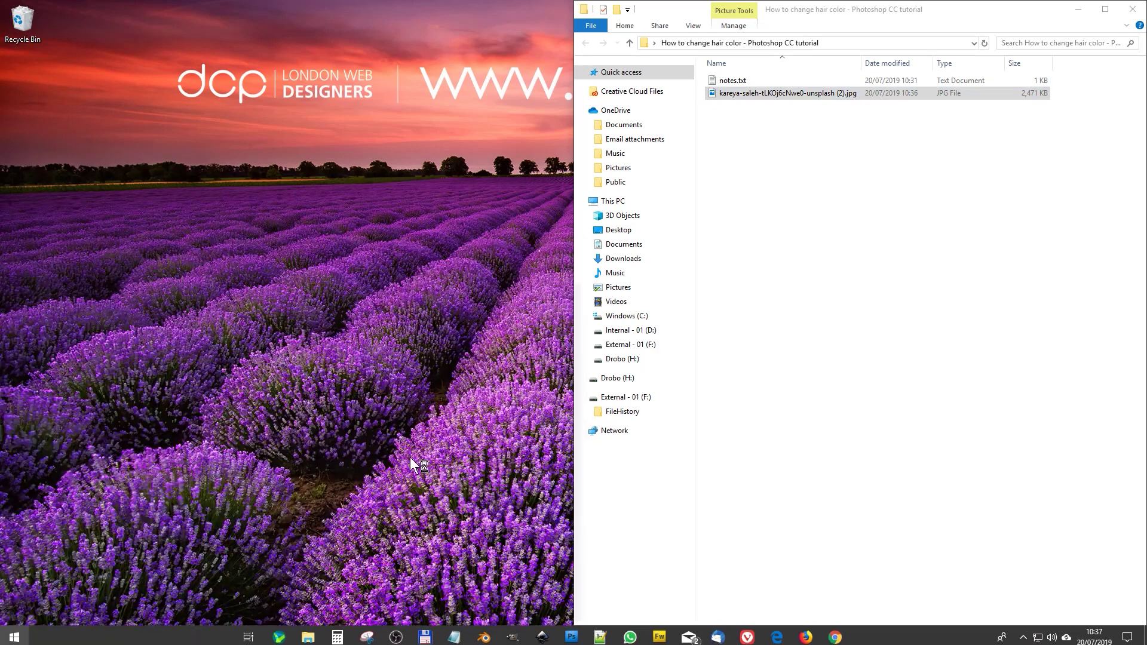
pyautogui.click(811, 163)
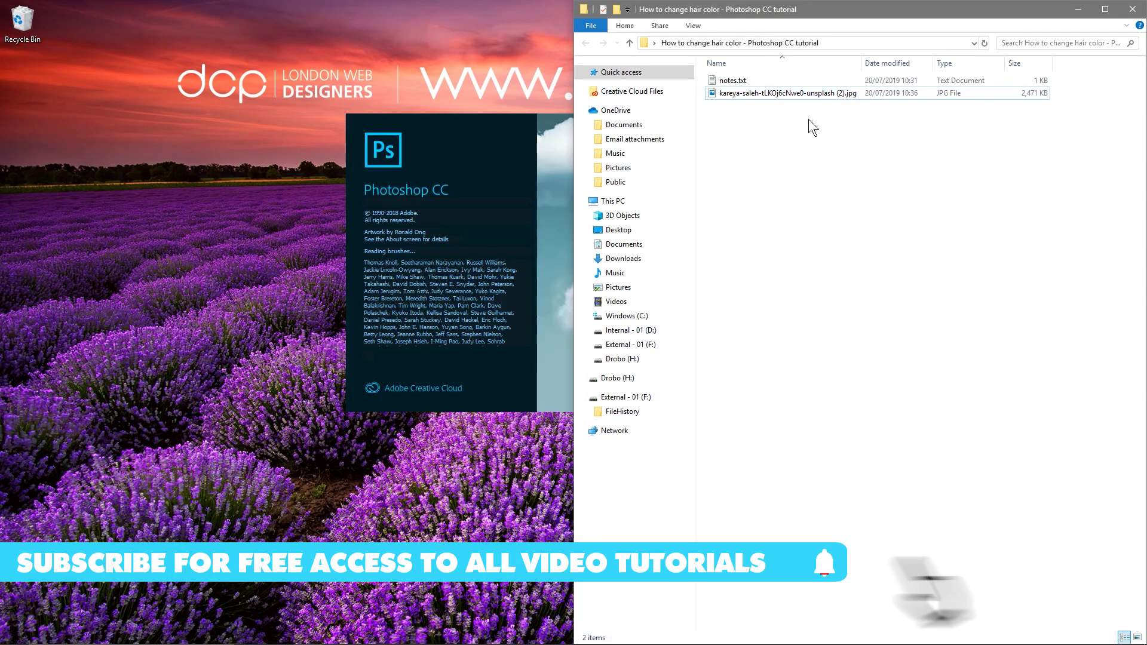
pyautogui.click(802, 94)
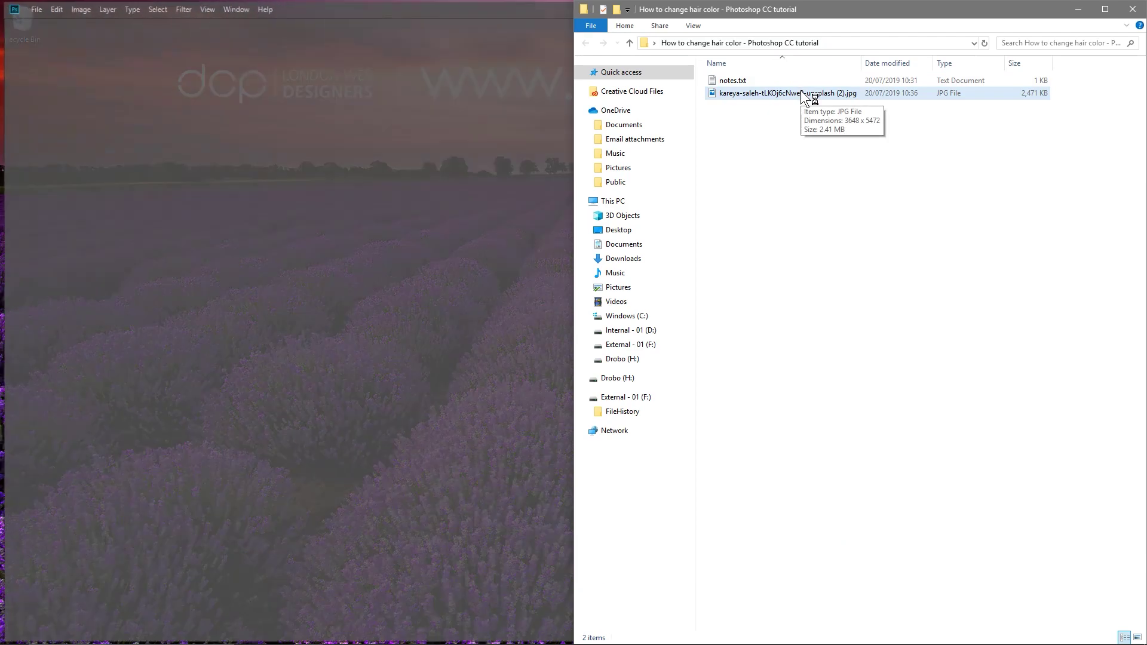
pyautogui.click(802, 94)
pyautogui.moveTo(800, 93); pyautogui.dragTo(431, 382)
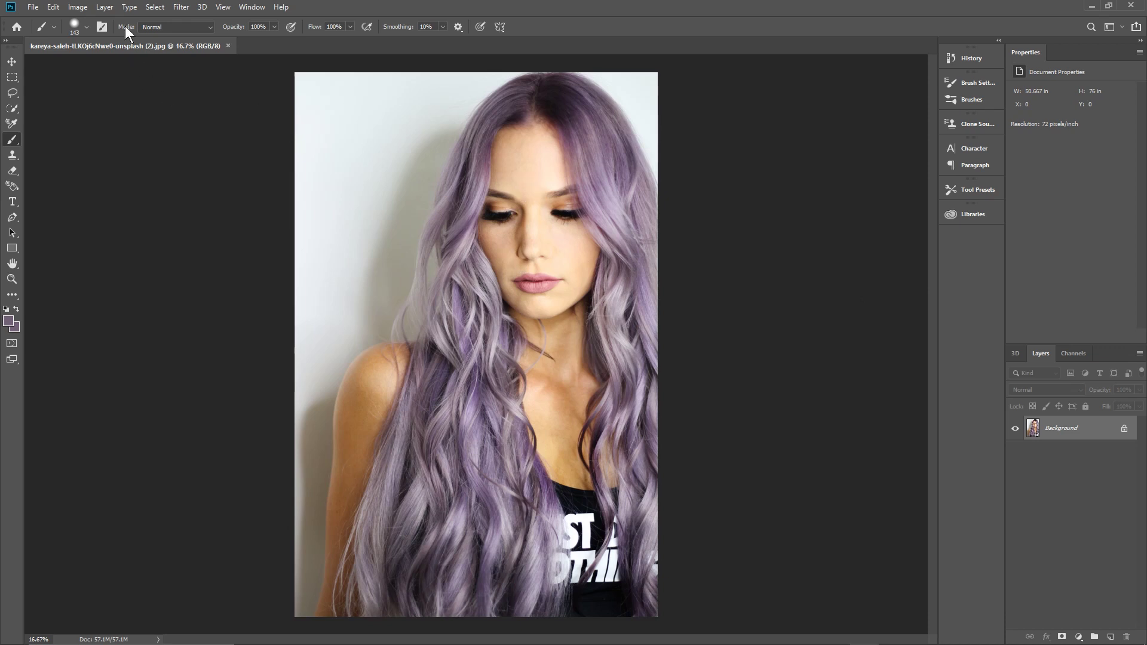
# Start a Color Range selection based on Sampled Colors and sample a purple shade from the hair beside the face
pyautogui.click(154, 7)
pyautogui.click(189, 123)
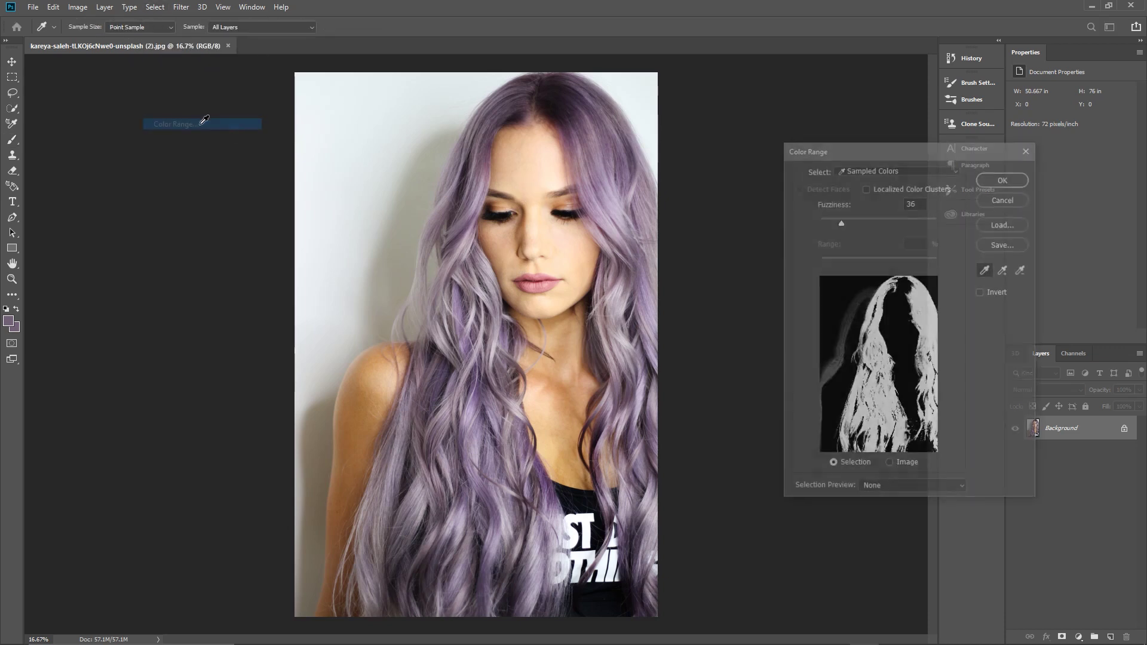
pyautogui.click(987, 269)
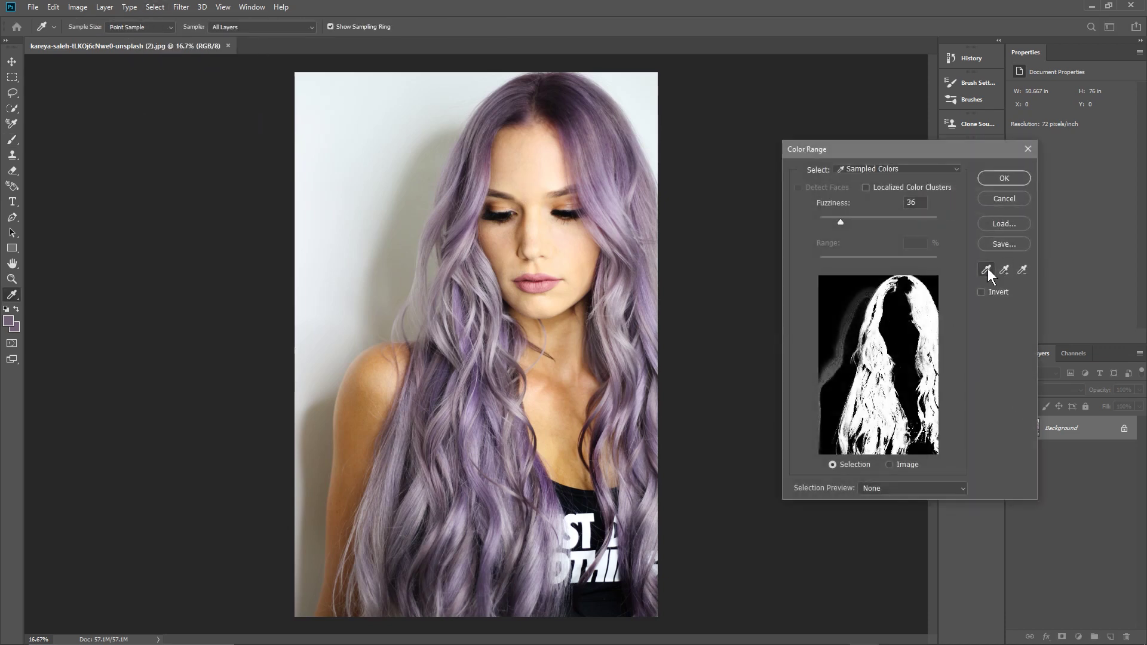
pyautogui.click(869, 169)
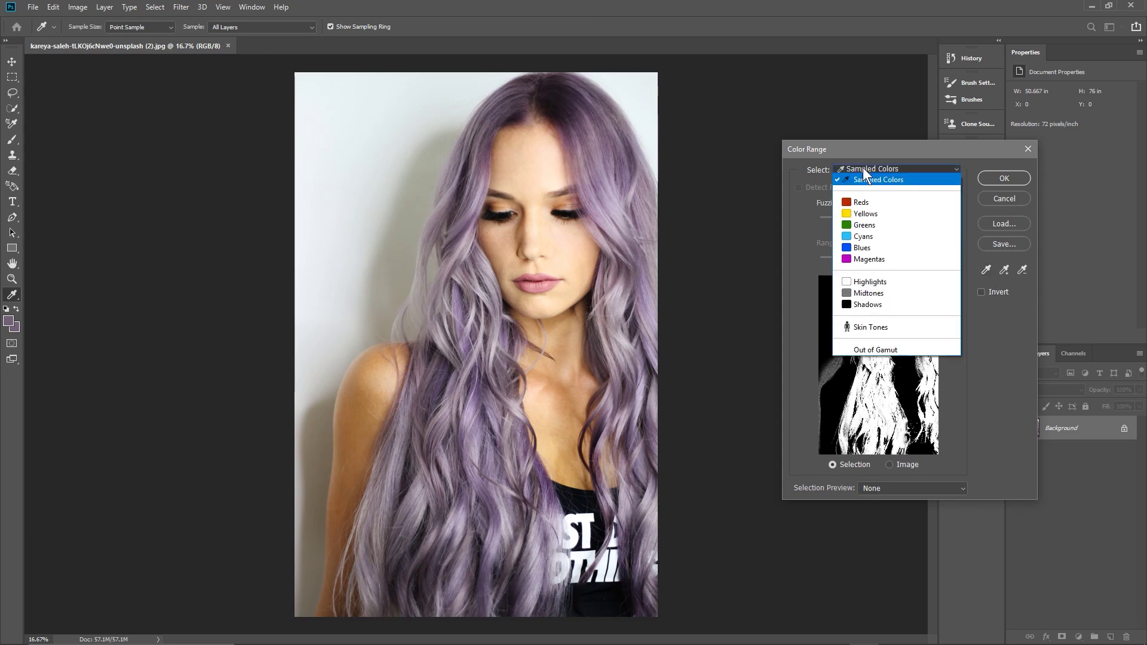
pyautogui.click(867, 177)
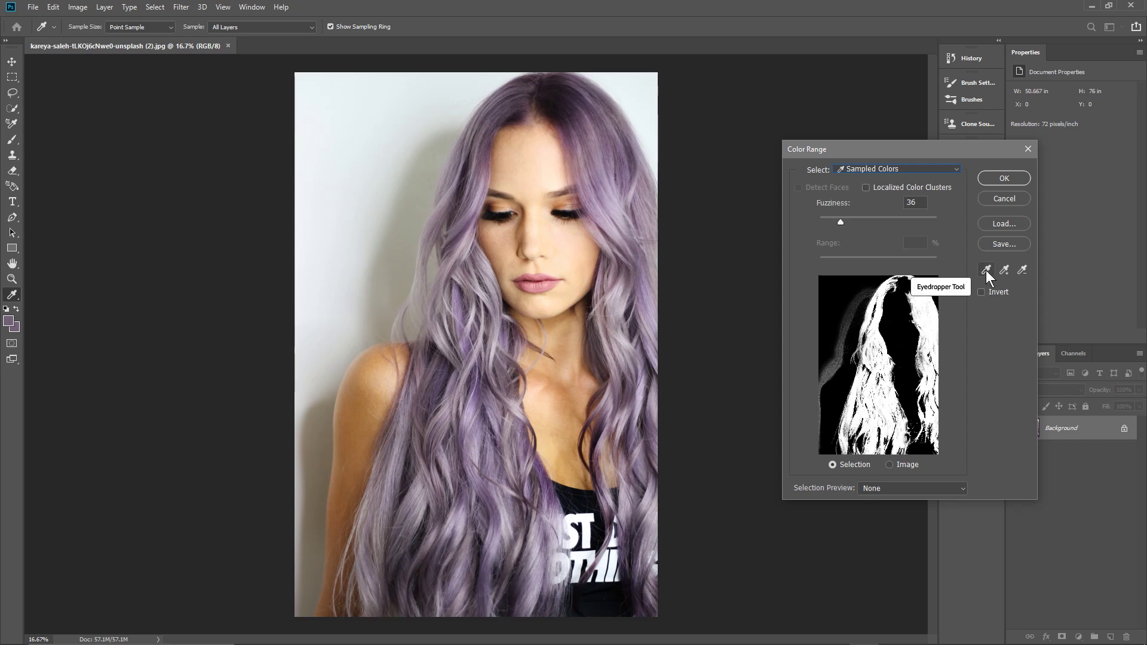
pyautogui.click(626, 154)
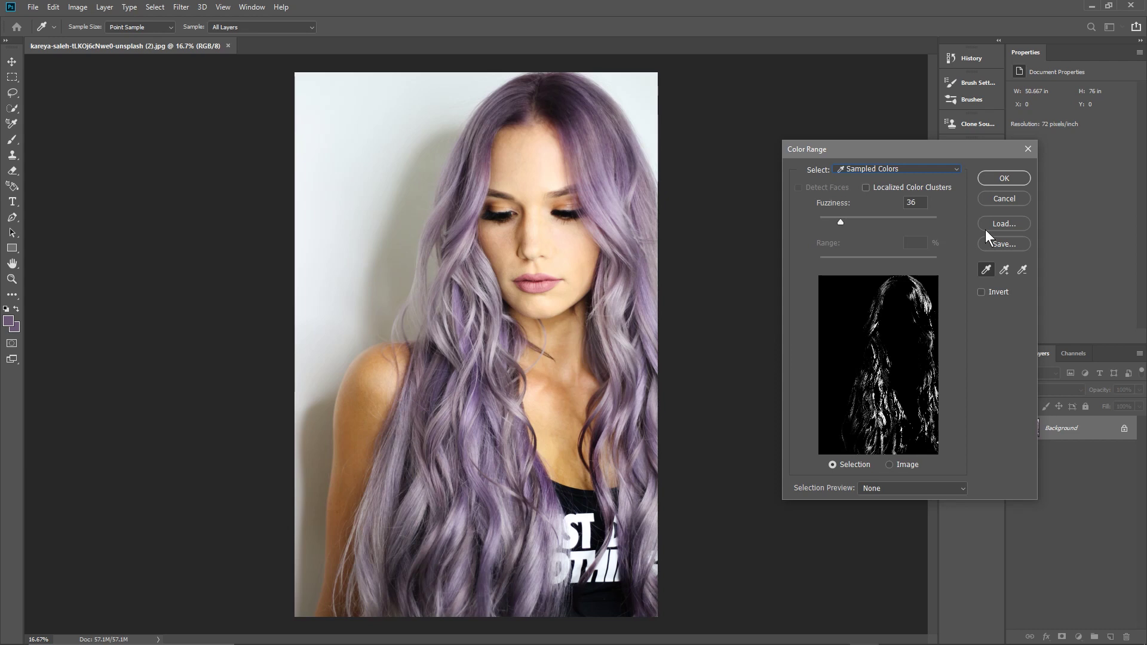
# Add further hair shades from beside the forehead up to the crown to the sampled colour range
pyautogui.click(1006, 270)
pyautogui.click(638, 162)
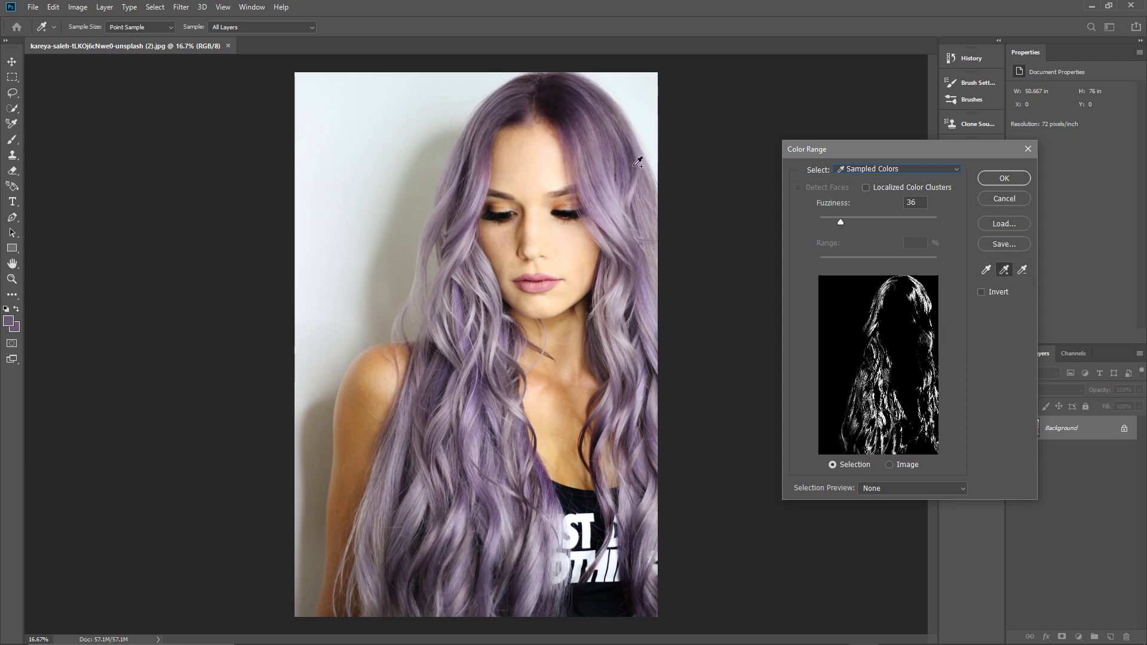
pyautogui.click(621, 160)
pyautogui.click(593, 154)
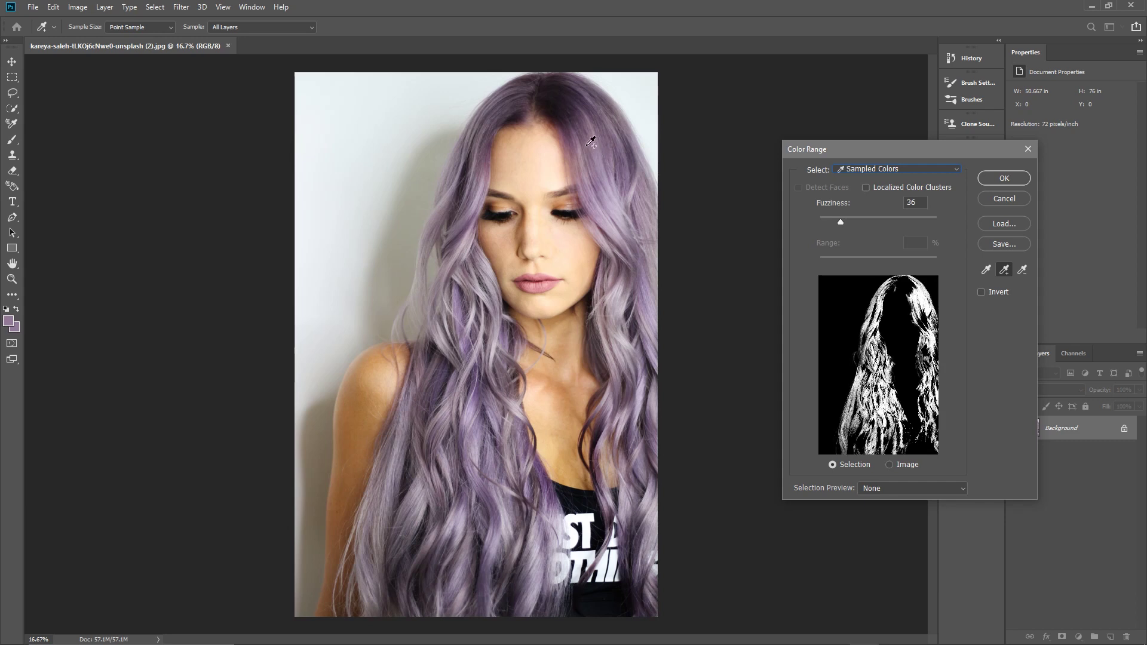
pyautogui.click(599, 119)
pyautogui.click(600, 97)
pyautogui.click(595, 85)
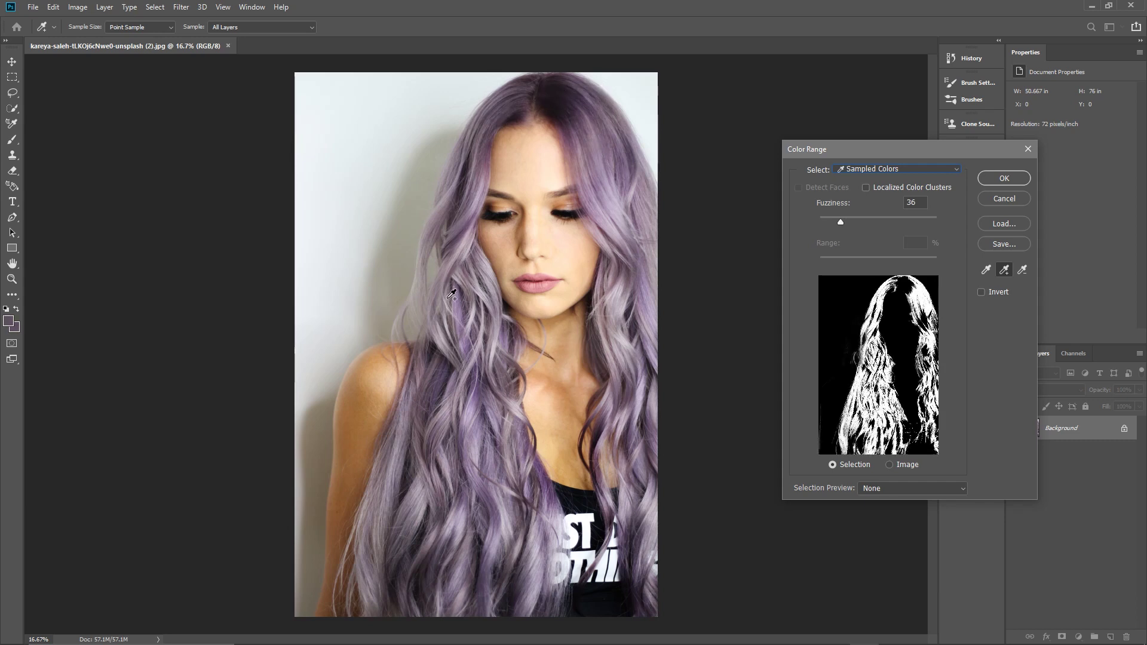
# Add the lighter hair shades beside the cheek and along the image's right edge, and apply the colour range as a selection
pyautogui.click(490, 279)
pyautogui.click(488, 265)
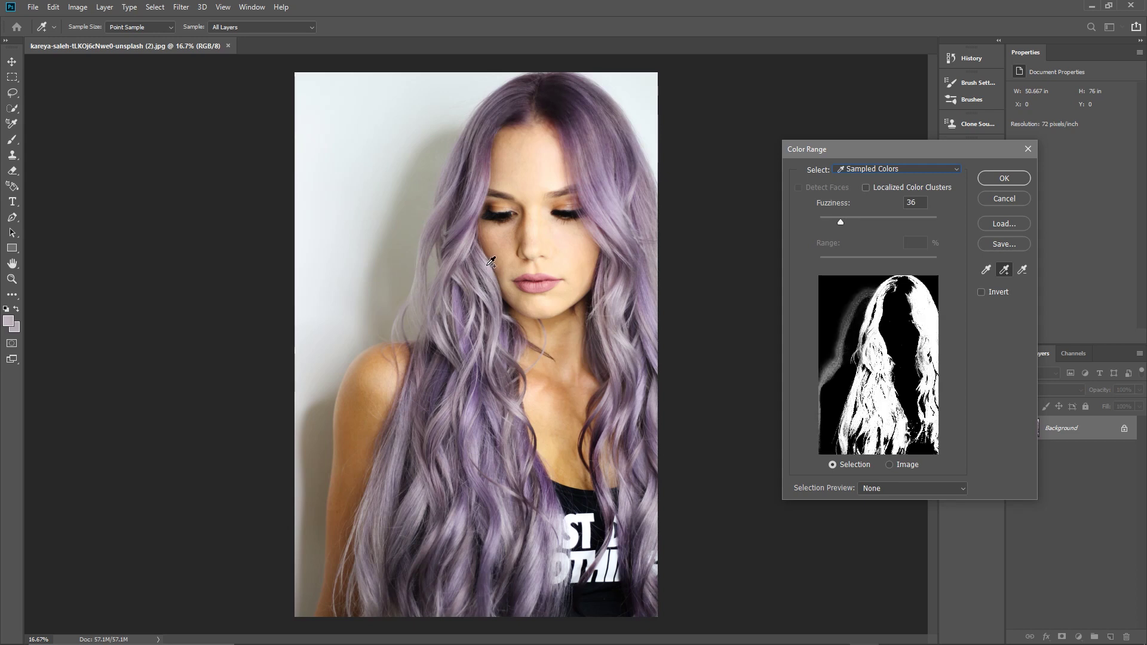
pyautogui.click(657, 279)
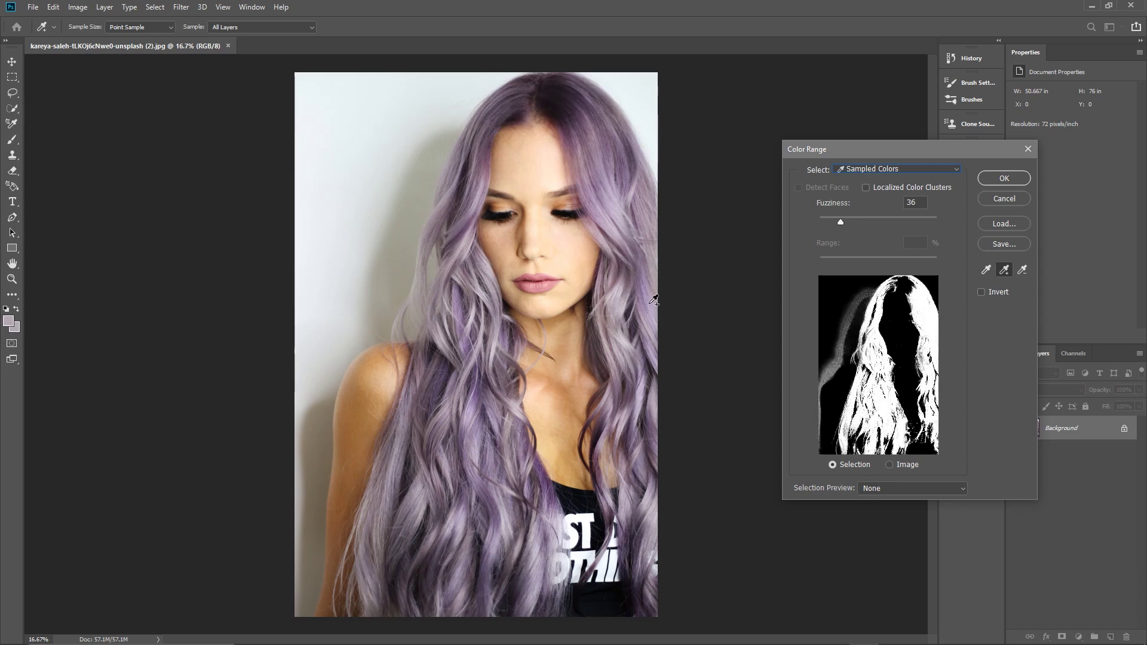
pyautogui.click(643, 388)
pyautogui.click(657, 424)
pyautogui.click(653, 225)
pyautogui.click(1004, 178)
pyautogui.press('b')
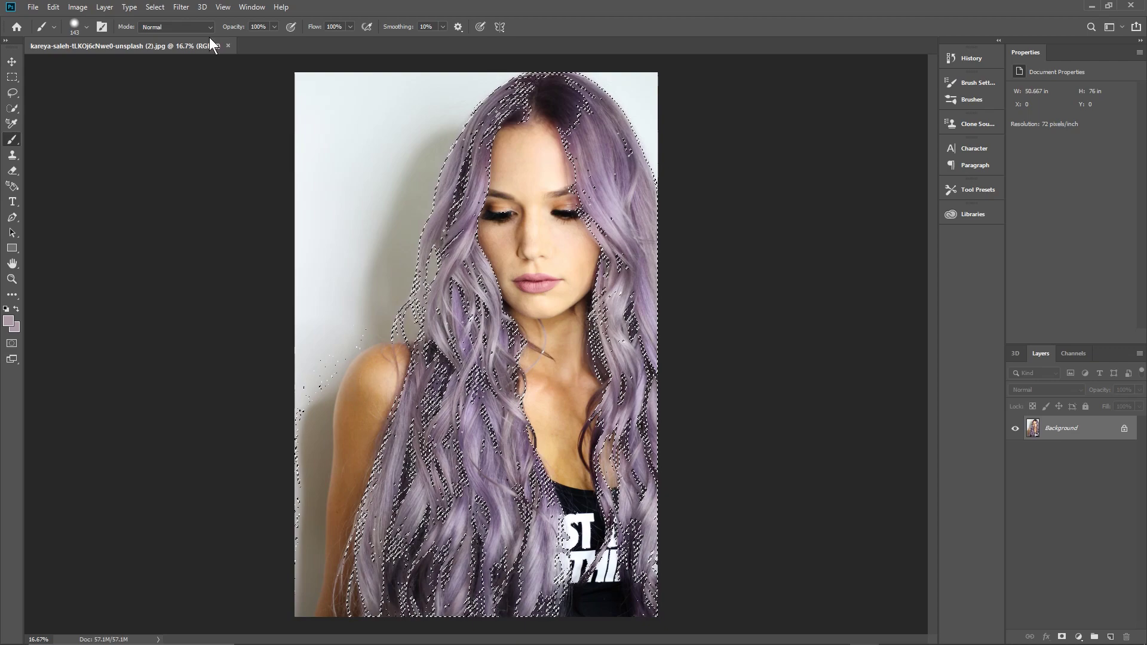
# Copy the selected hair and paste it onto a new layer above the Background
pyautogui.click(54, 6)
pyautogui.click(64, 90)
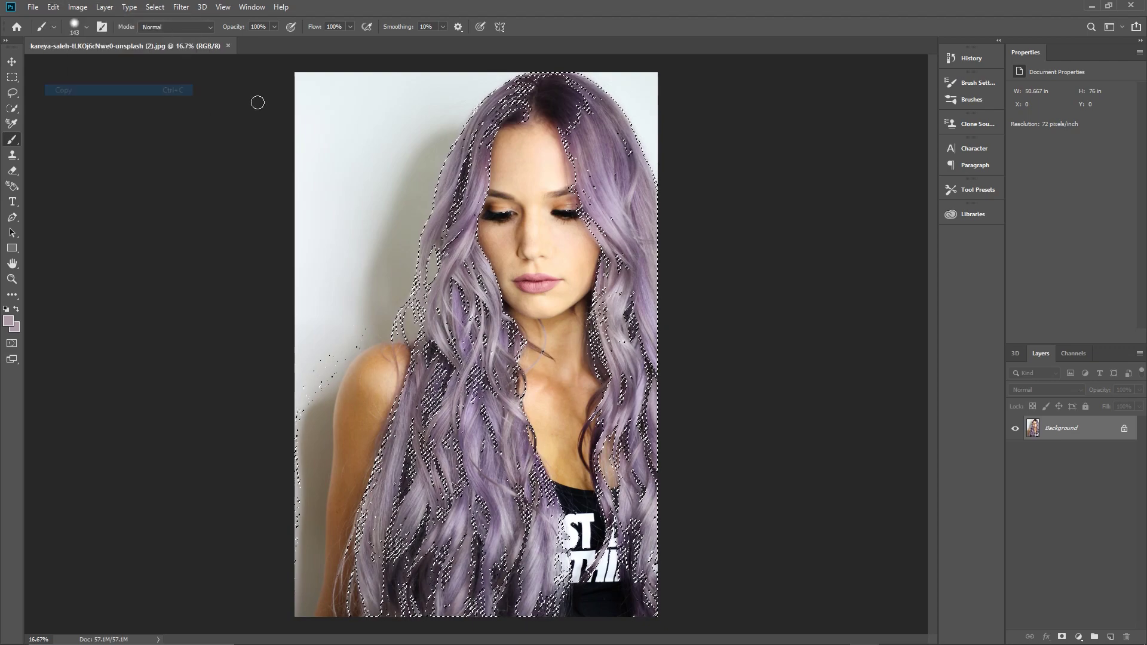
pyautogui.click(1111, 638)
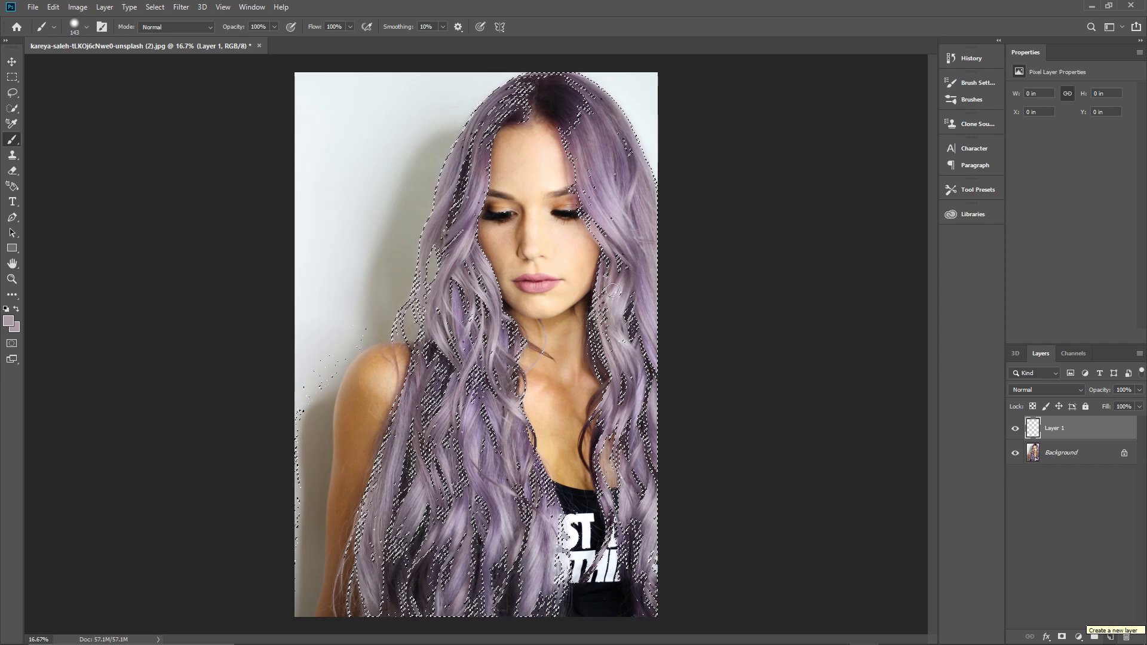
pyautogui.click(53, 6)
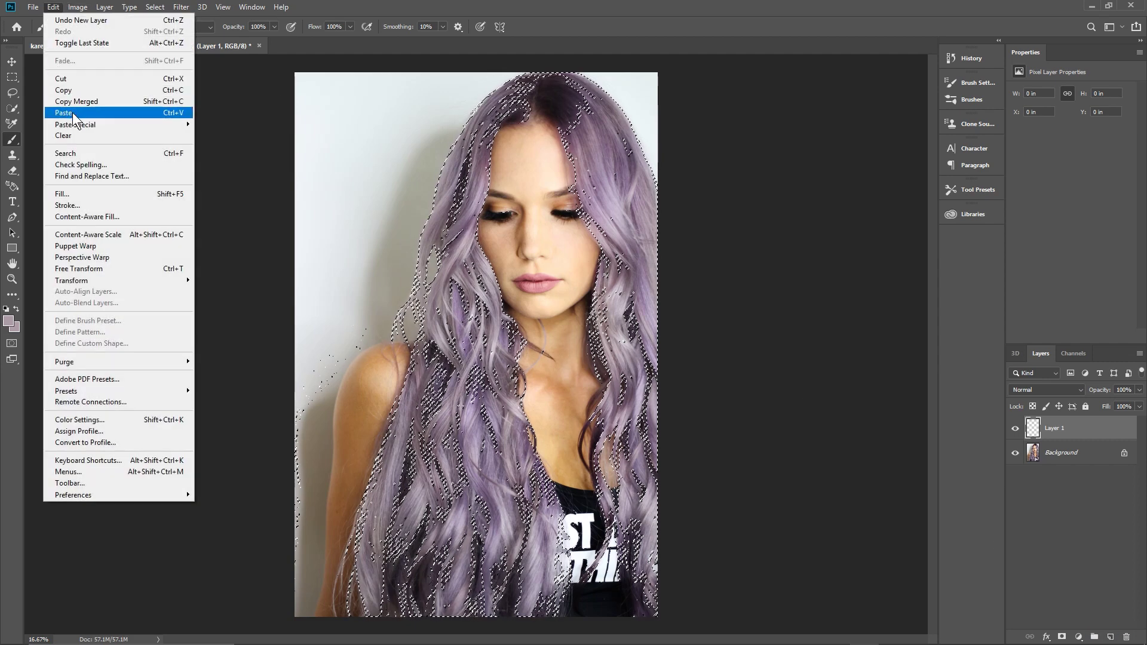
pyautogui.click(73, 113)
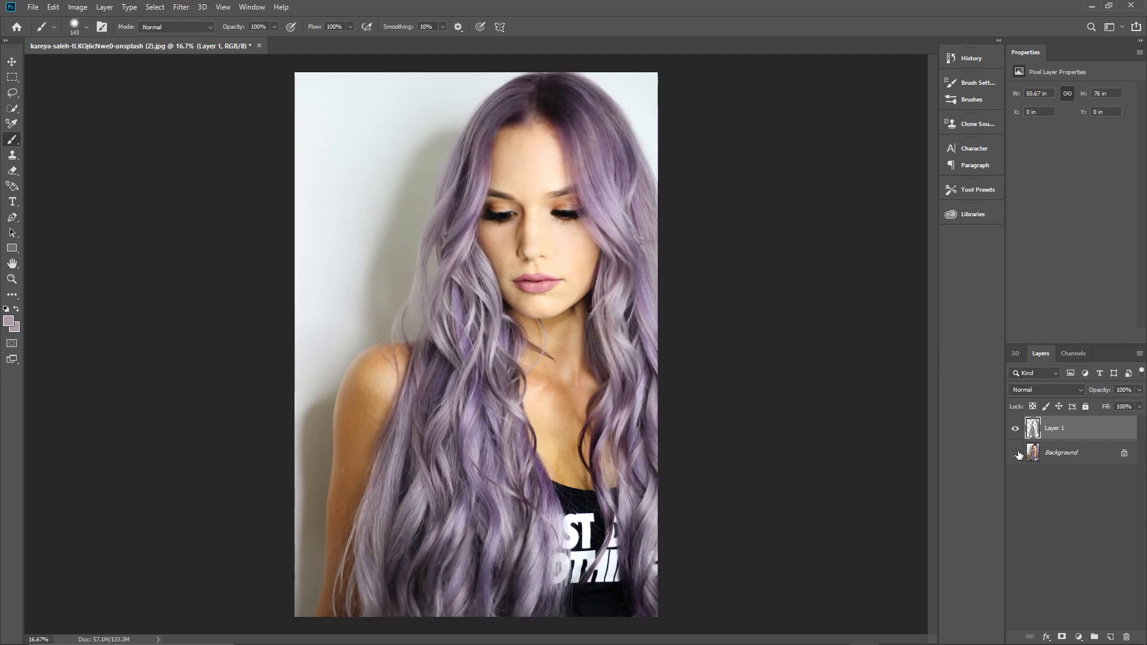
# Hide the Background layer and add a new empty layer directly beneath the copied hair layer
pyautogui.click(1016, 453)
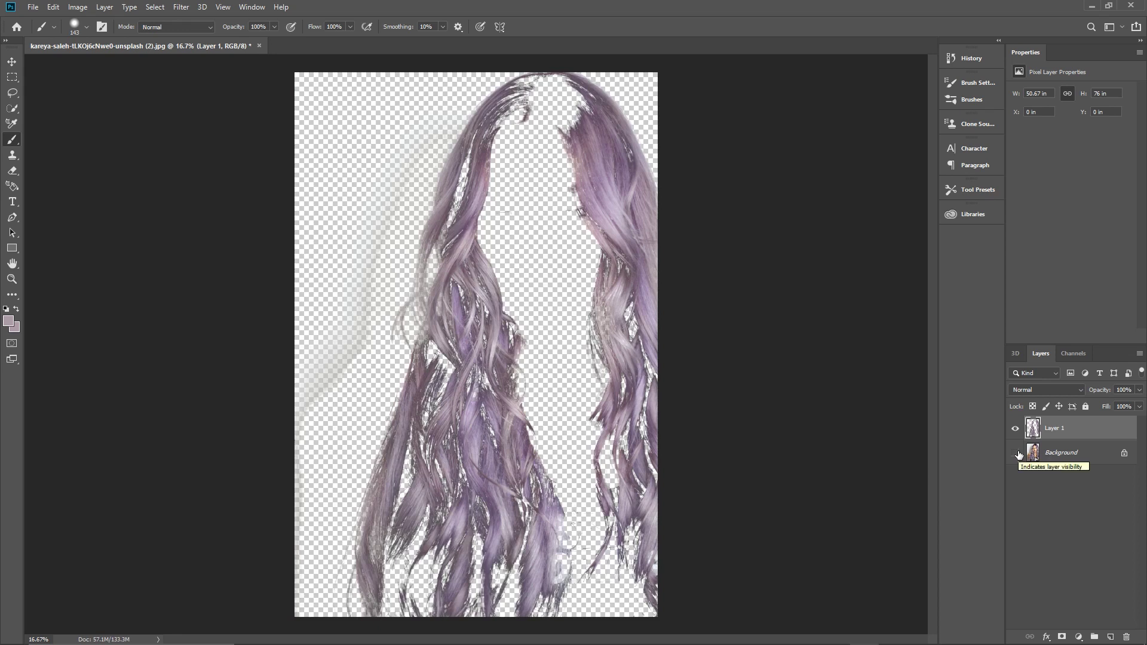
pyautogui.click(1016, 453)
pyautogui.click(1016, 453)
pyautogui.click(1110, 636)
pyautogui.moveTo(1068, 436); pyautogui.dragTo(1035, 473)
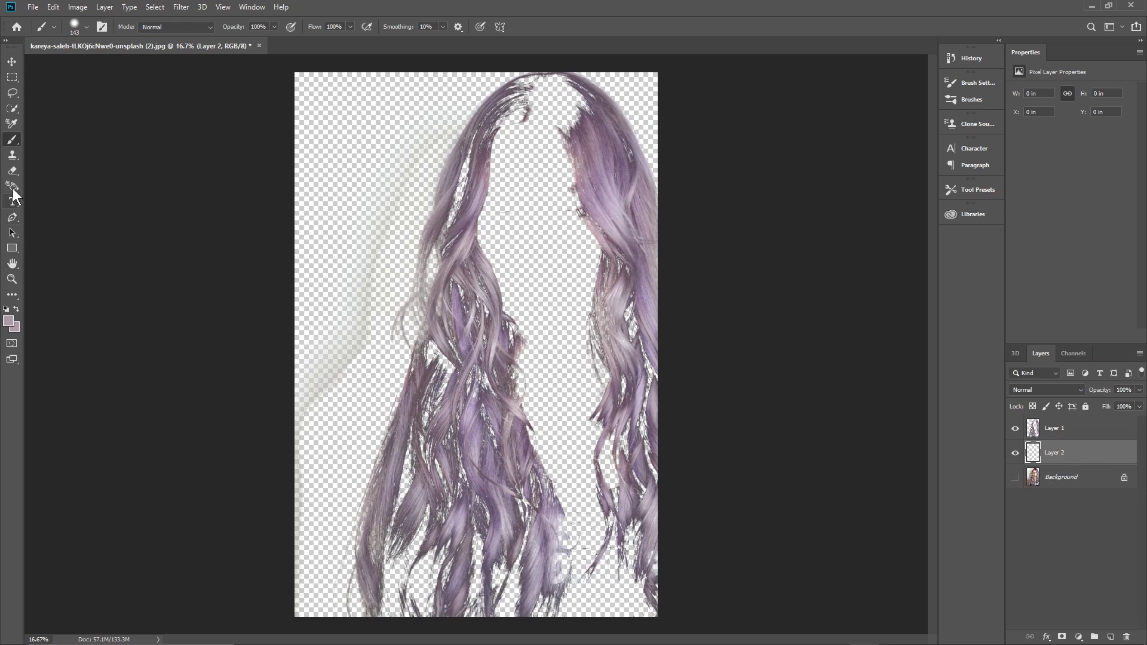
# Set the foreground colour to black (000000) and fill the empty layer with it using the Paint Bucket tool
pyautogui.press('i')
pyautogui.click(12, 294)
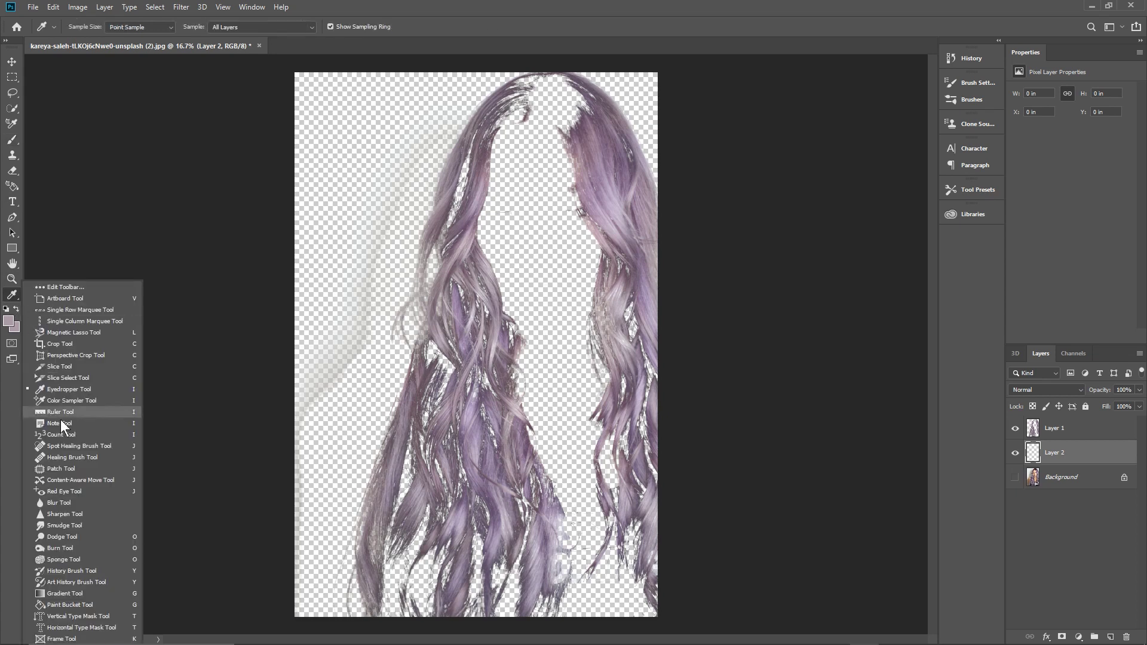
pyautogui.click(70, 602)
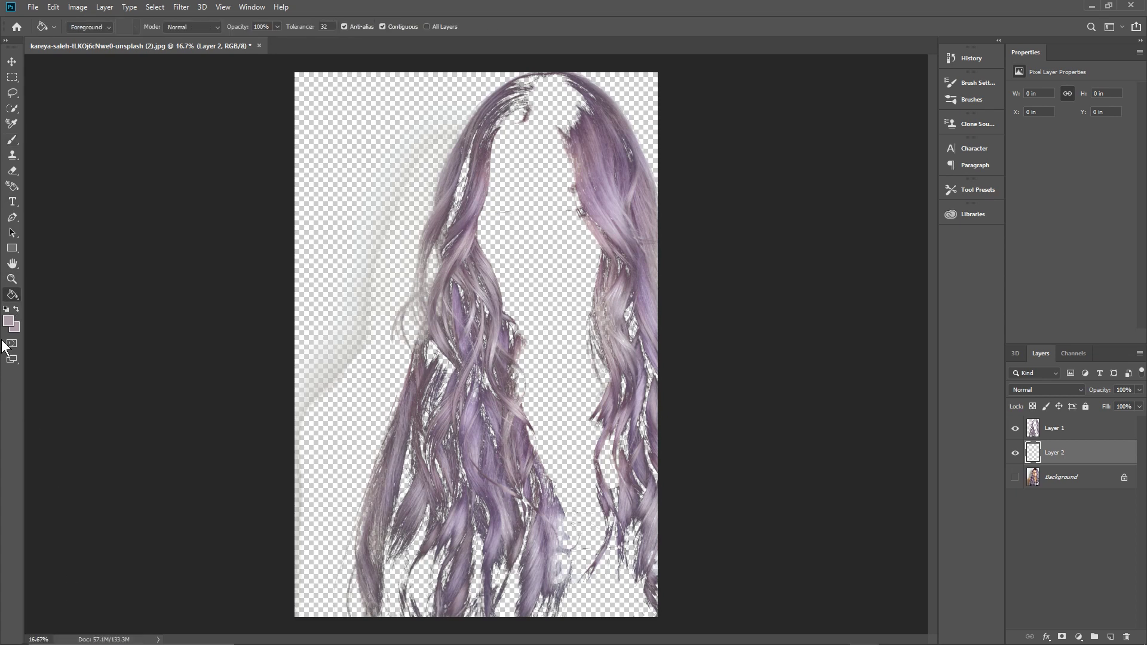
pyautogui.click(8, 321)
pyautogui.moveTo(411, 210)
pyautogui.mouseDown()
pyautogui.moveTo(422, 207)
pyautogui.moveTo(431, 354)
pyautogui.moveTo(247, 356)
pyautogui.mouseUp()
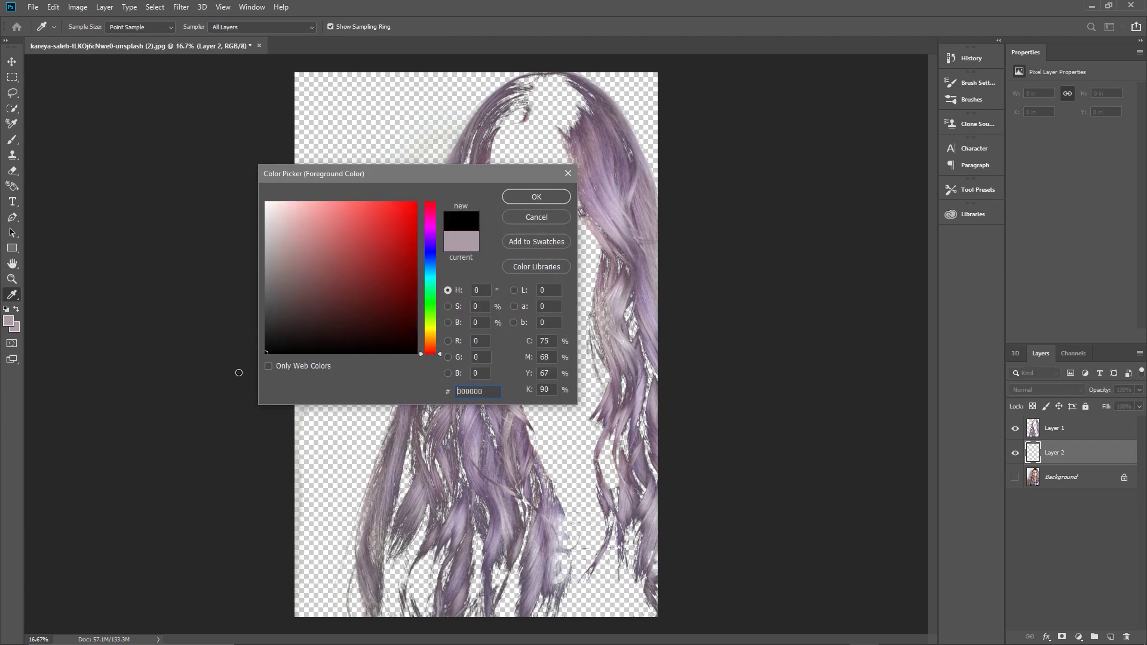
pyautogui.click(524, 196)
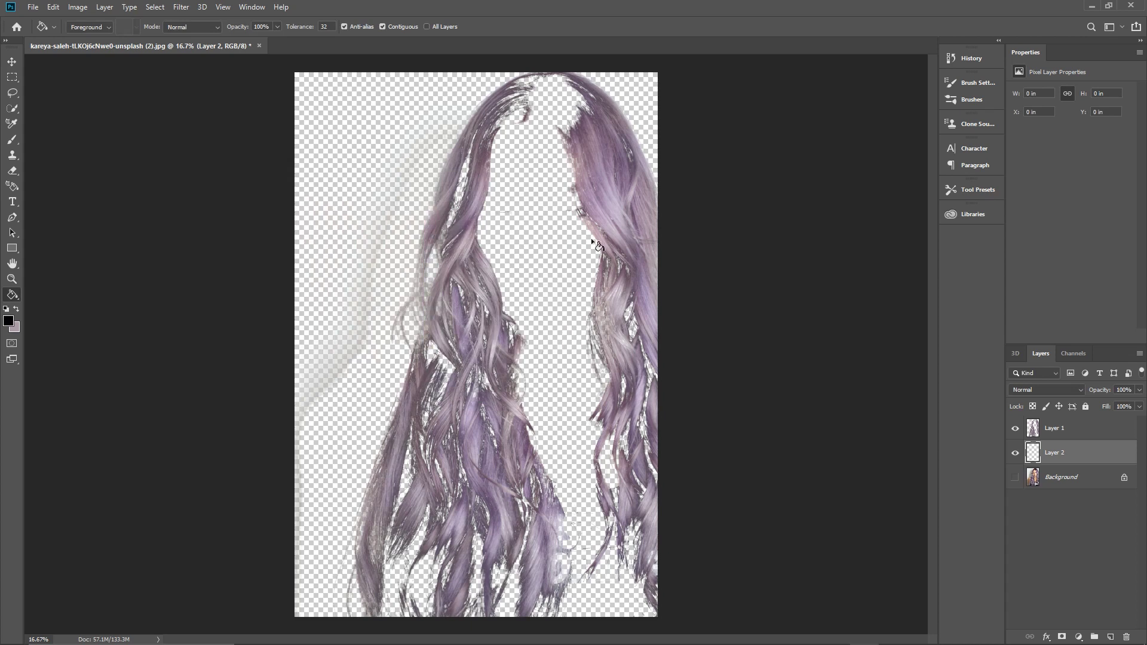
pyautogui.click(362, 156)
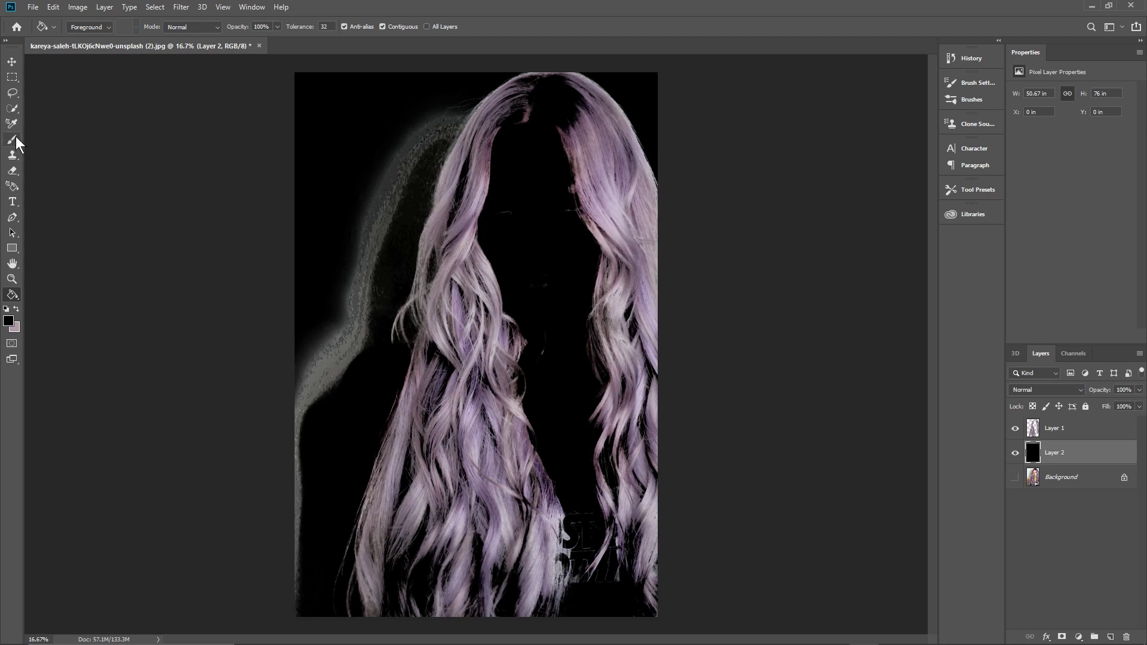
# Erase the grey shadow halo beside the hair on Layer 1 with the Eraser tool
pyautogui.click(12, 171)
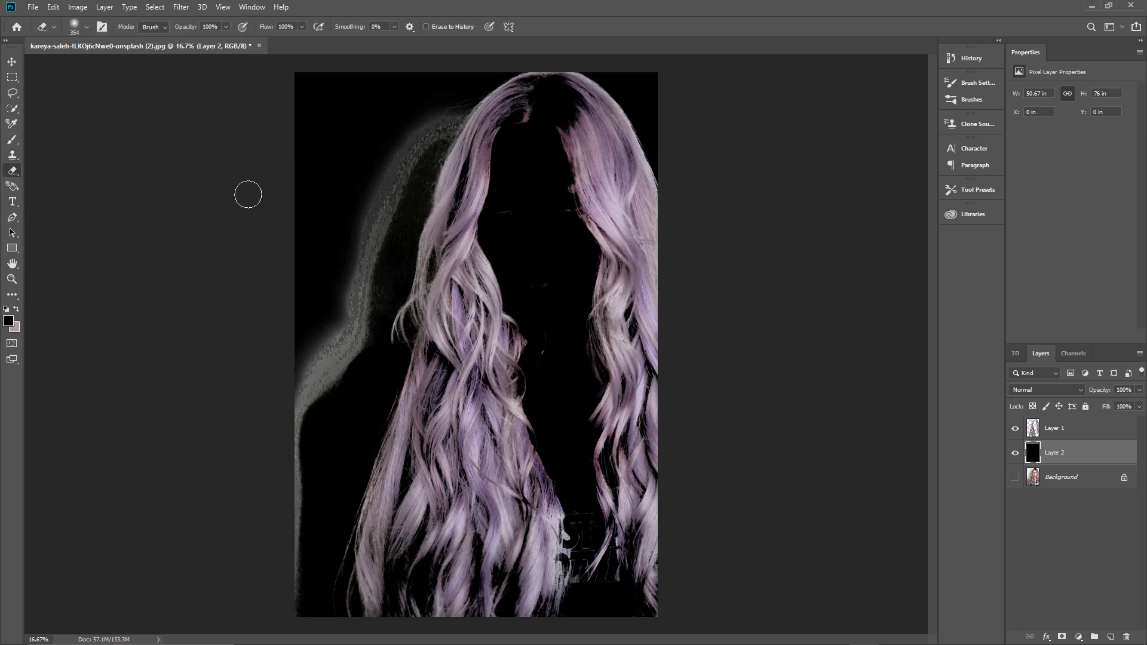
pyautogui.click(1062, 431)
pyautogui.moveTo(402, 146)
pyautogui.mouseDown()
pyautogui.moveTo(357, 311)
pyautogui.moveTo(371, 185)
pyautogui.moveTo(356, 349)
pyautogui.moveTo(348, 322)
pyautogui.moveTo(334, 371)
pyautogui.moveTo(330, 349)
pyautogui.moveTo(309, 368)
pyautogui.moveTo(293, 614)
pyautogui.moveTo(318, 394)
pyautogui.moveTo(333, 415)
pyautogui.moveTo(350, 386)
pyautogui.moveTo(336, 297)
pyautogui.moveTo(453, 116)
pyautogui.mouseUp()
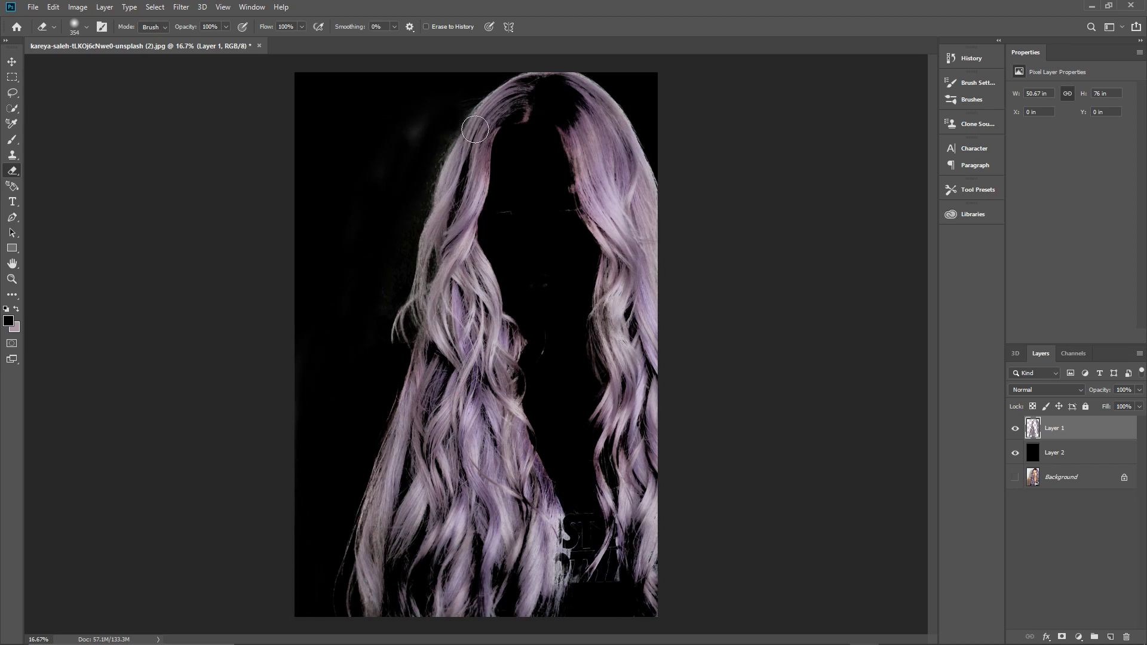
pyautogui.hotkey('ctrl', 'z')
pyautogui.moveTo(432, 116)
pyautogui.mouseDown()
pyautogui.moveTo(387, 171)
pyautogui.moveTo(326, 362)
pyautogui.mouseUp()
pyautogui.moveTo(402, 155)
pyautogui.mouseDown()
pyautogui.moveTo(351, 319)
pyautogui.moveTo(365, 287)
pyautogui.moveTo(381, 285)
pyautogui.moveTo(356, 356)
pyautogui.moveTo(316, 359)
pyautogui.moveTo(271, 552)
pyautogui.moveTo(288, 594)
pyautogui.moveTo(297, 494)
pyautogui.moveTo(301, 624)
pyautogui.moveTo(331, 359)
pyautogui.moveTo(343, 374)
pyautogui.moveTo(336, 355)
pyautogui.moveTo(325, 444)
pyautogui.moveTo(309, 346)
pyautogui.moveTo(361, 374)
pyautogui.moveTo(350, 293)
pyautogui.moveTo(426, 180)
pyautogui.moveTo(438, 108)
pyautogui.mouseUp()
# Erase the remaining background specks close to the hair's left outer edge on Layer 1
pyautogui.scroll(5, 438, 109)
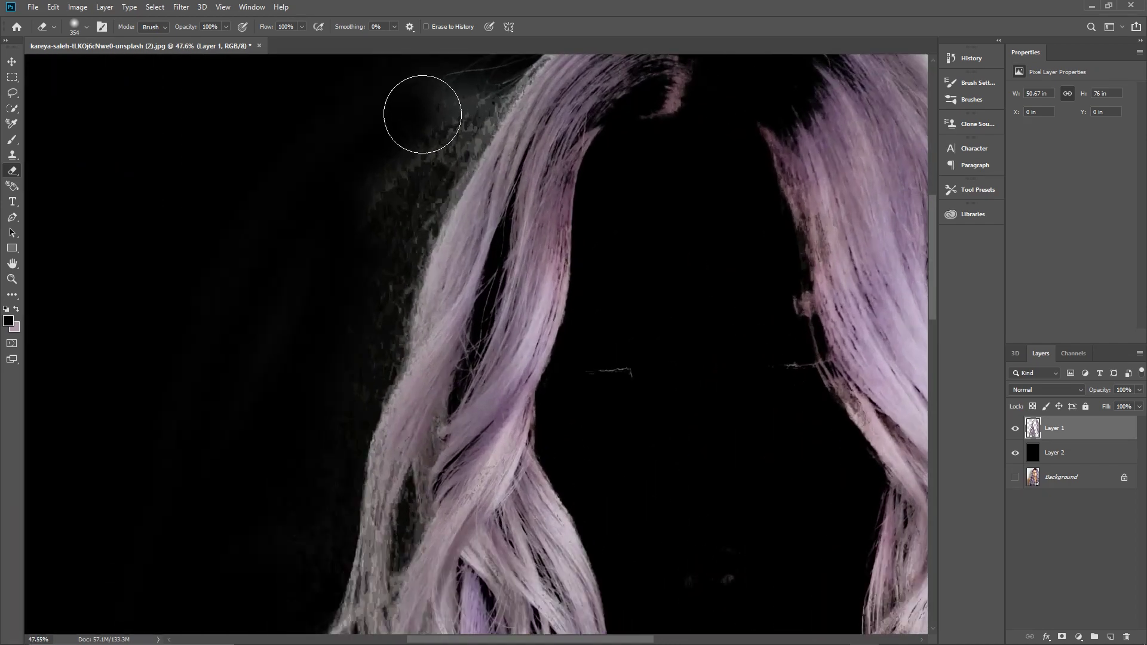
pyautogui.moveTo(422, 114)
pyautogui.mouseDown()
pyautogui.moveTo(369, 225)
pyautogui.moveTo(439, 91)
pyautogui.moveTo(450, 93)
pyautogui.moveTo(406, 151)
pyautogui.moveTo(451, 107)
pyautogui.moveTo(387, 232)
pyautogui.moveTo(344, 380)
pyautogui.moveTo(358, 315)
pyautogui.moveTo(434, 141)
pyautogui.mouseUp()
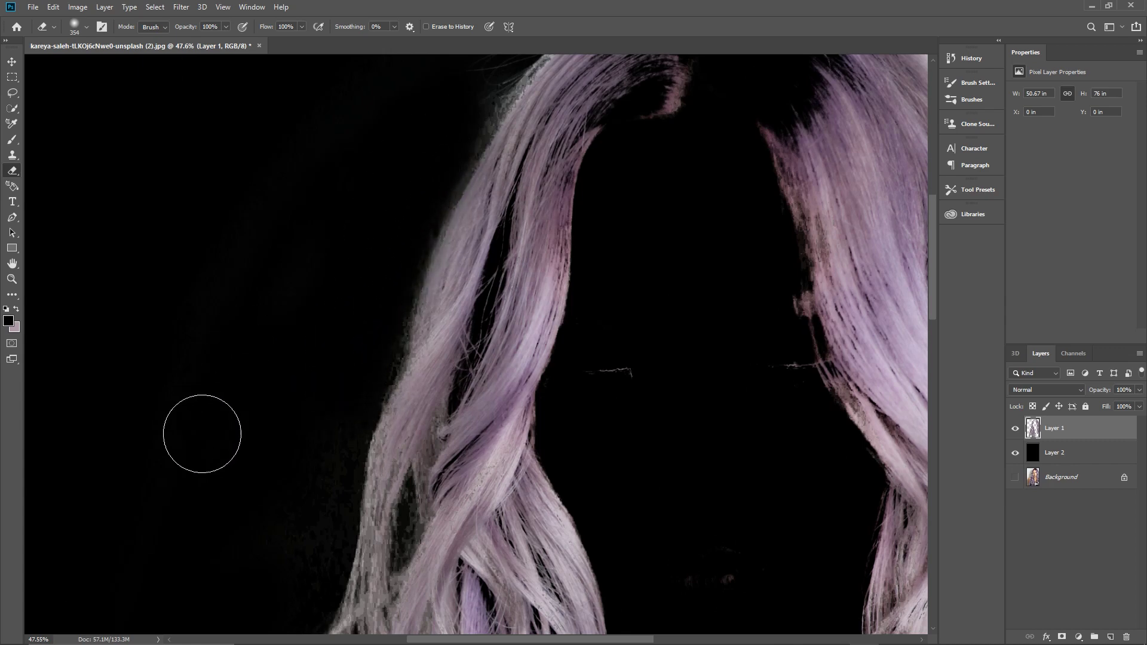
pyautogui.scroll(-3, 270, 375)
pyautogui.scroll(-3, 270, 375)
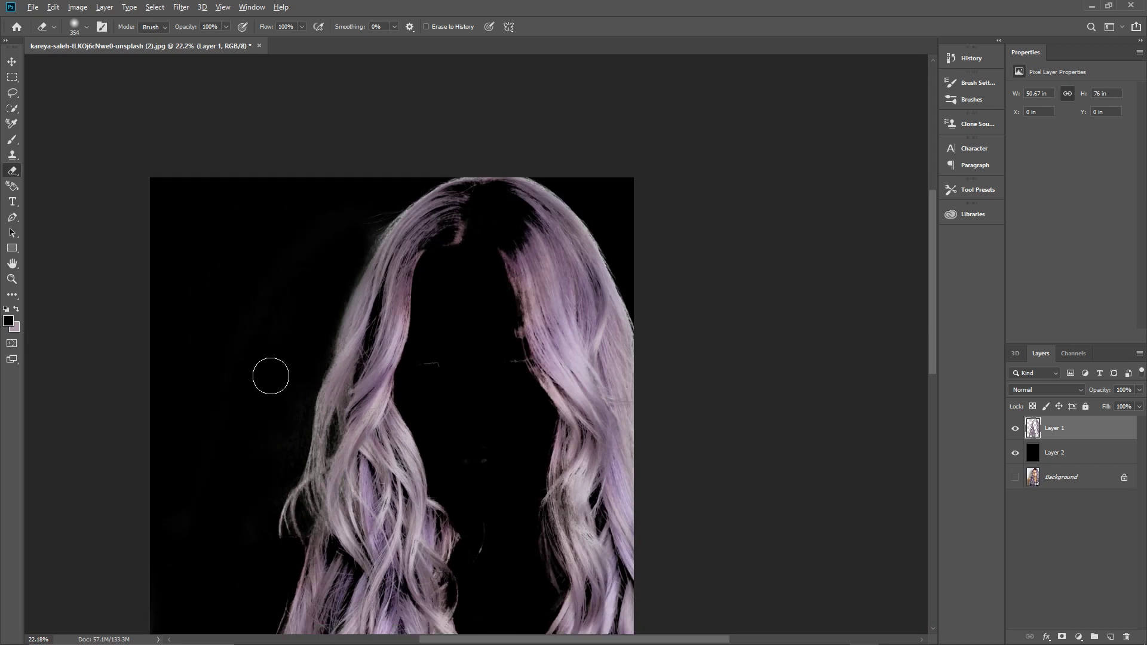
# Delete the black-filled Layer 2 and reselect the hair layer, Layer 1
pyautogui.scroll(1, 501, 339)
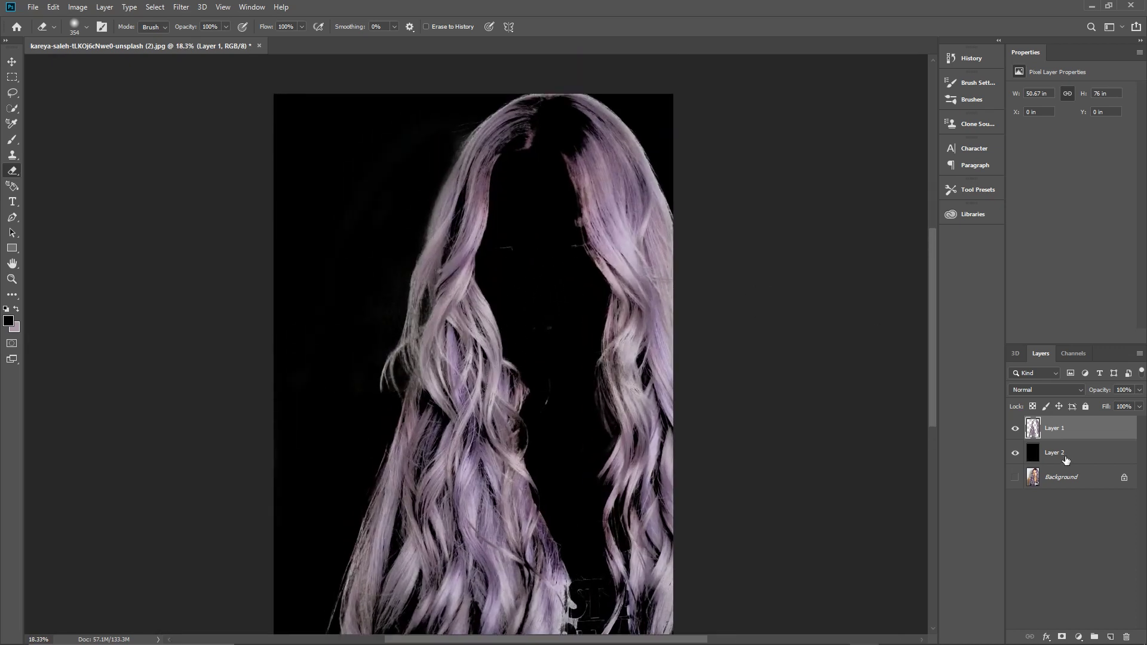
pyautogui.click(1068, 460)
pyautogui.click(1127, 638)
pyautogui.click(518, 244)
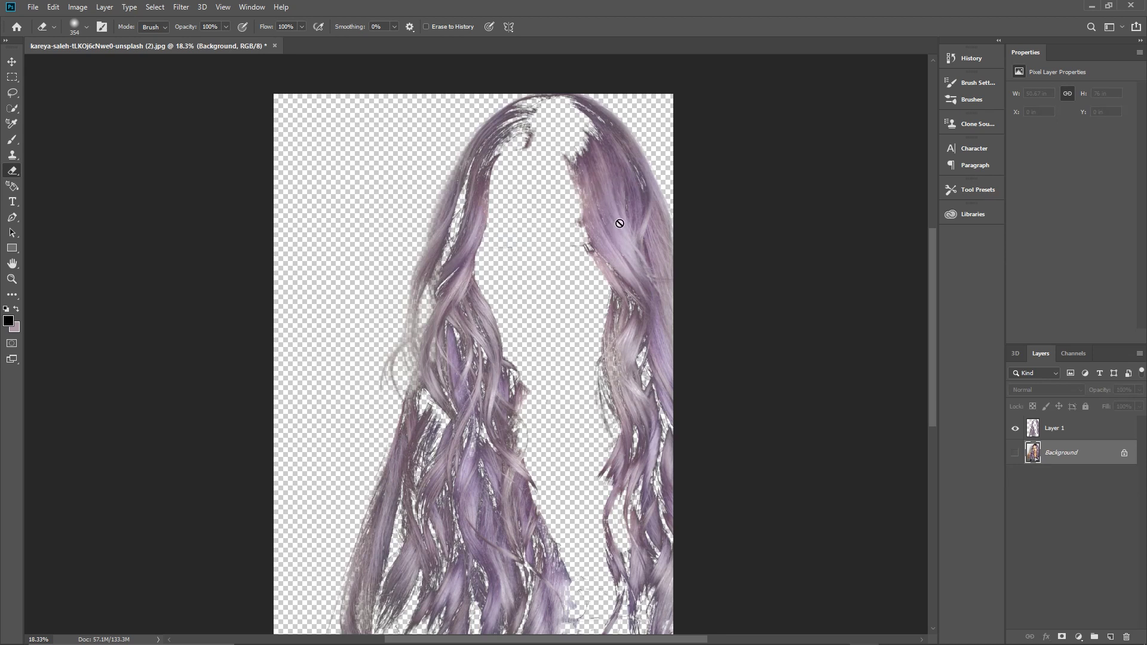
pyautogui.click(1058, 433)
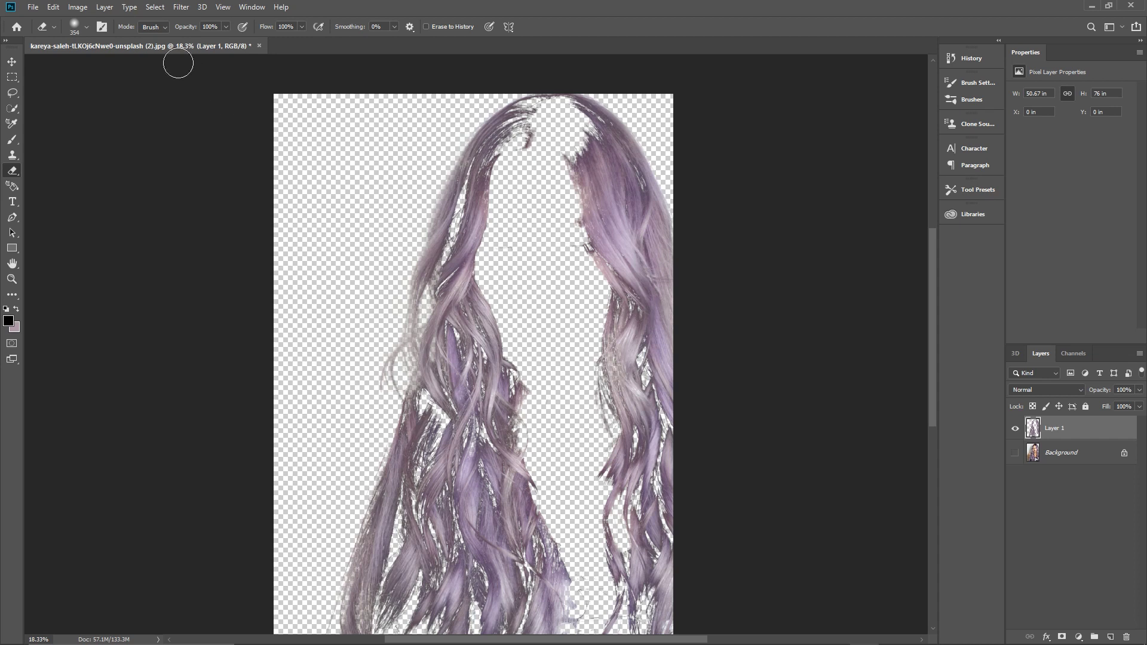
# Turn the hair on Layer 1 pure white with a Curves adjustment, moving the white point to input 4, output 255
pyautogui.click(90, 8)
pyautogui.moveTo(94, 37)
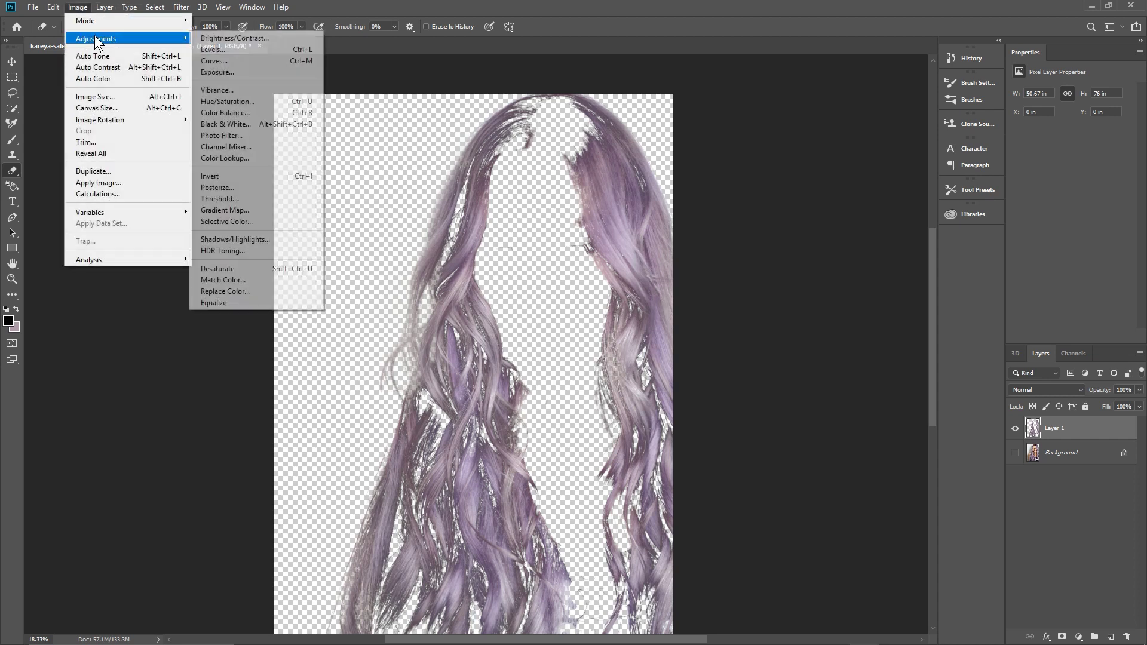
pyautogui.click(246, 59)
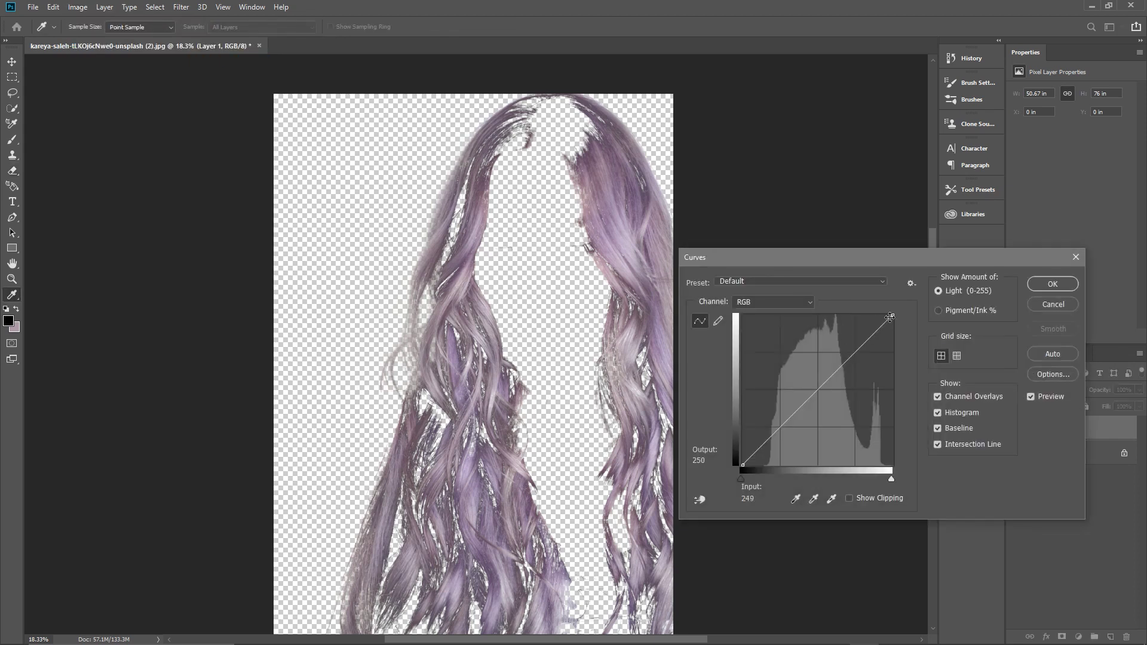
pyautogui.moveTo(891, 315); pyautogui.dragTo(694, 302)
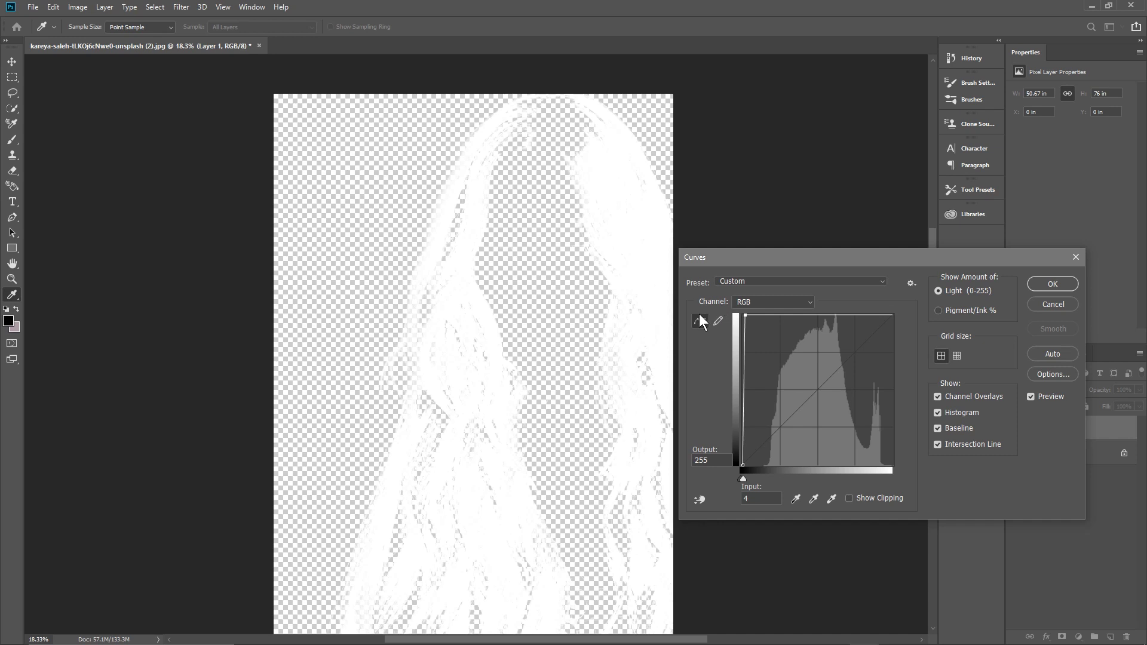
pyautogui.click(1052, 283)
pyautogui.press('e')
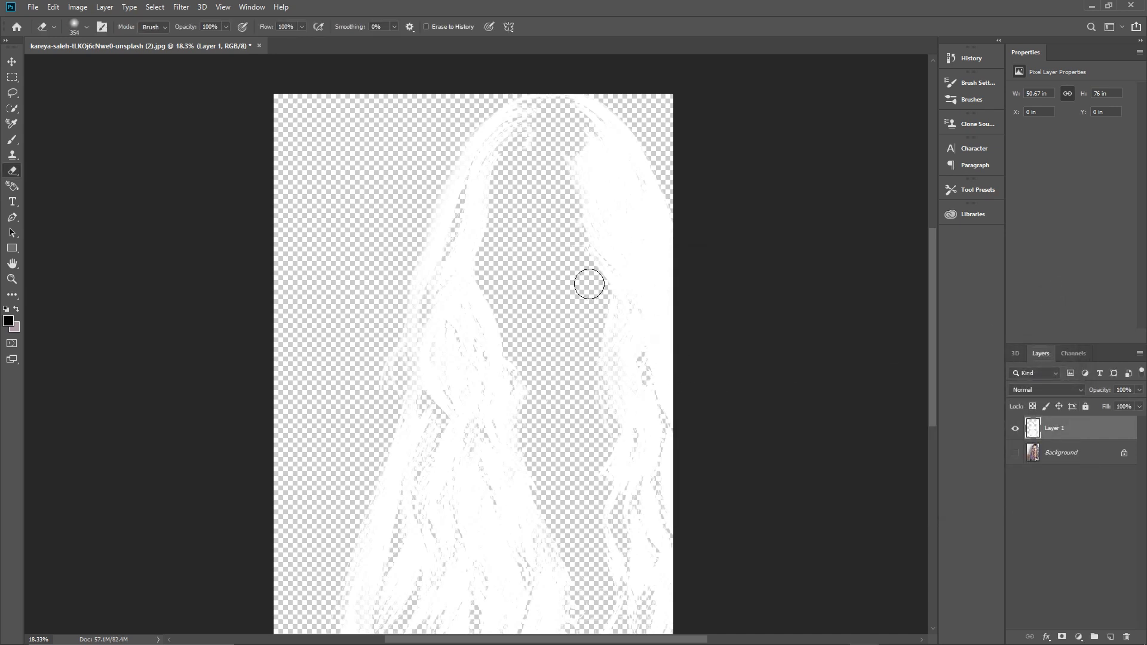
# Unlock the Background layer, show it, and duplicate it as Layer 0 copy
pyautogui.click(1124, 453)
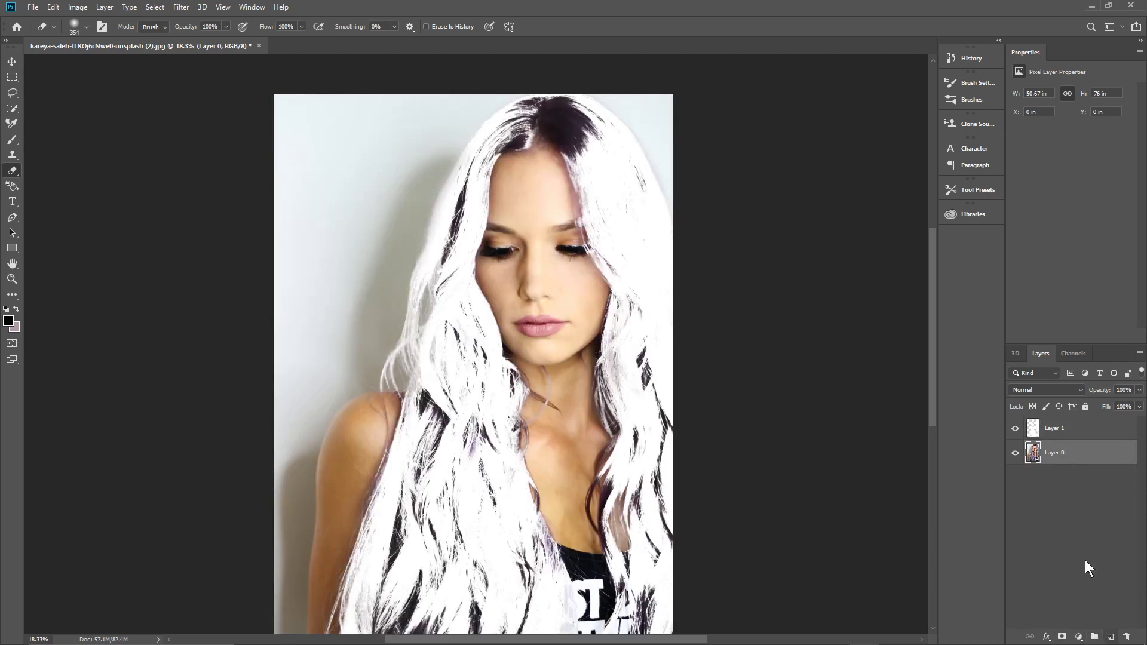
pyautogui.rightClick(1047, 454)
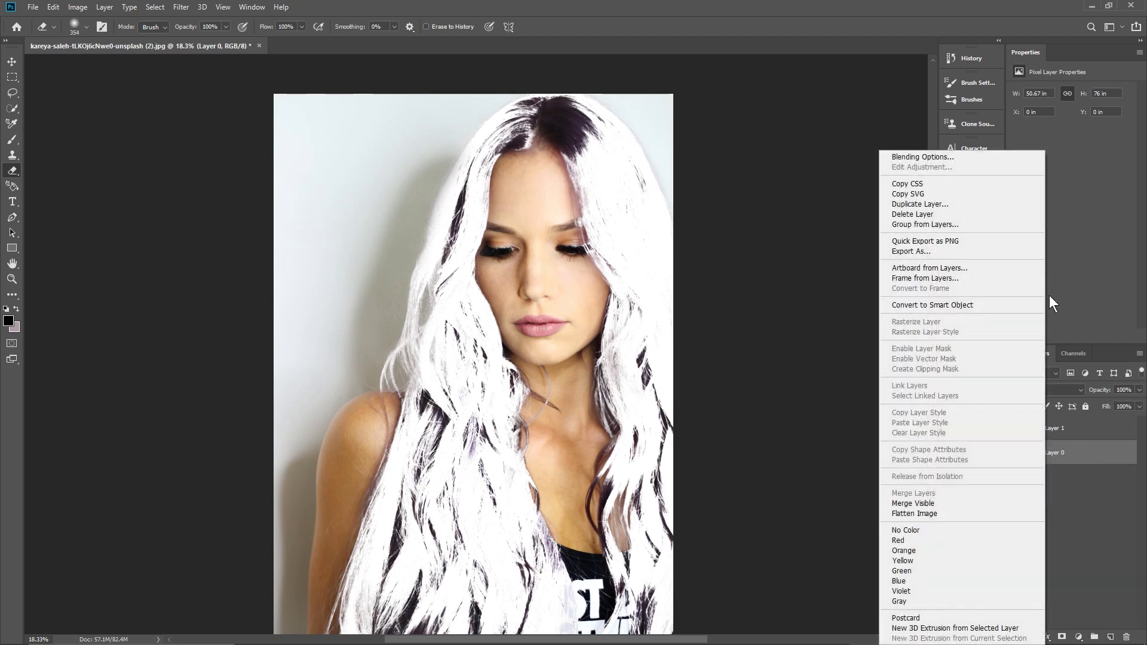
pyautogui.click(981, 206)
pyautogui.click(672, 185)
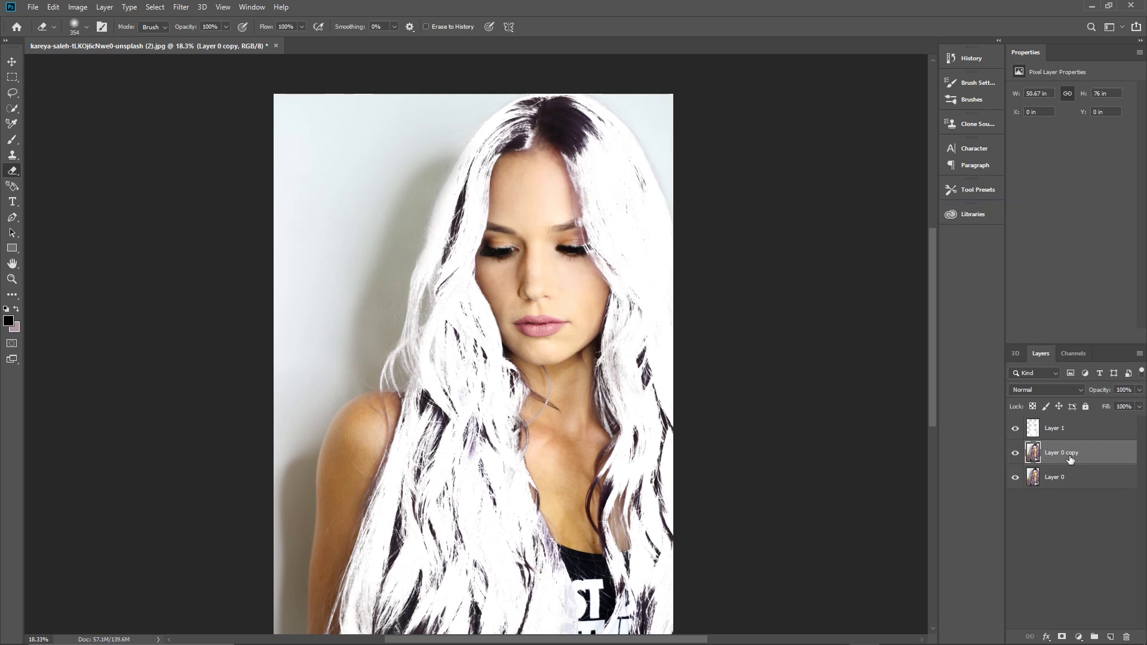
# Add a Reveal All layer mask to Layer 0 copy and invert the mask to black
pyautogui.click(115, 6)
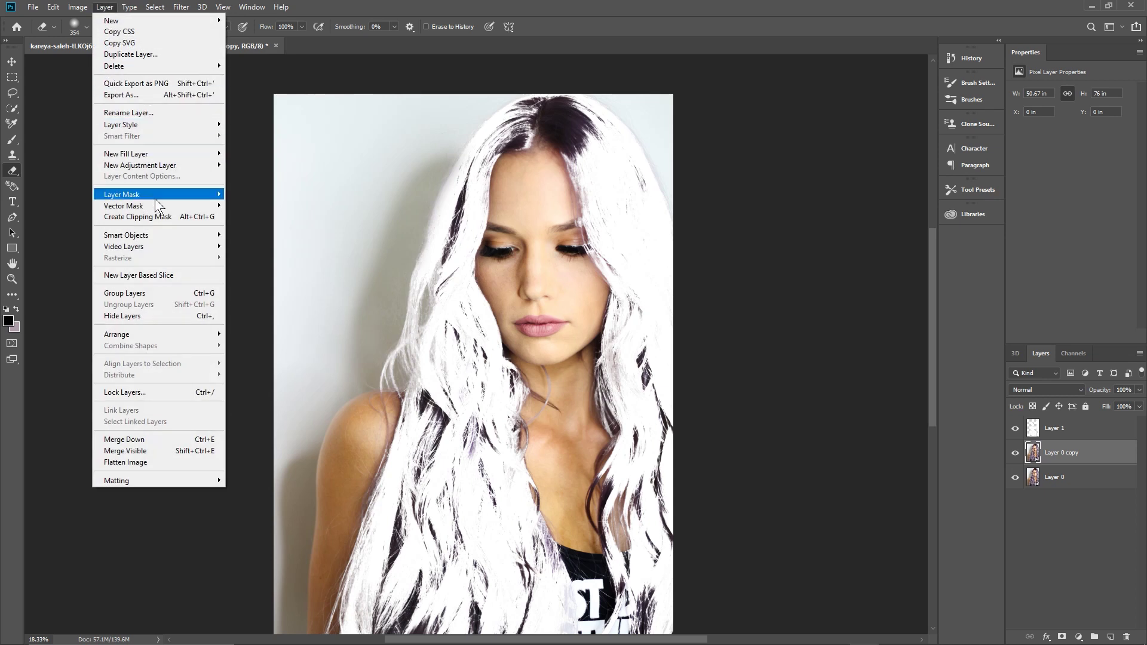
pyautogui.moveTo(152, 196)
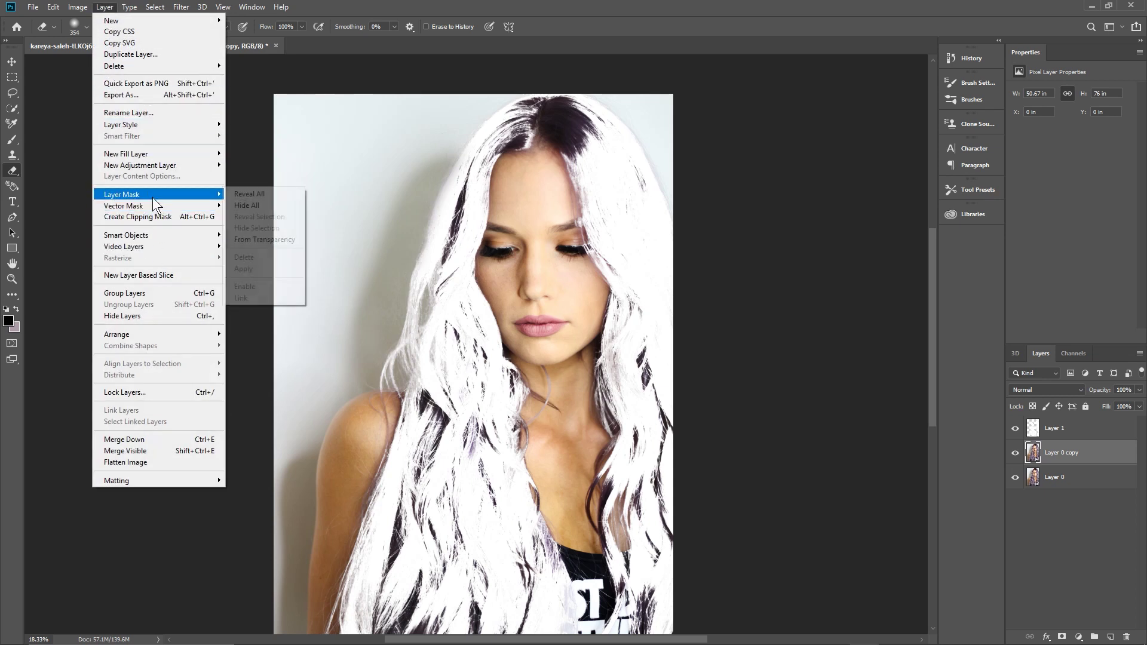
pyautogui.click(250, 194)
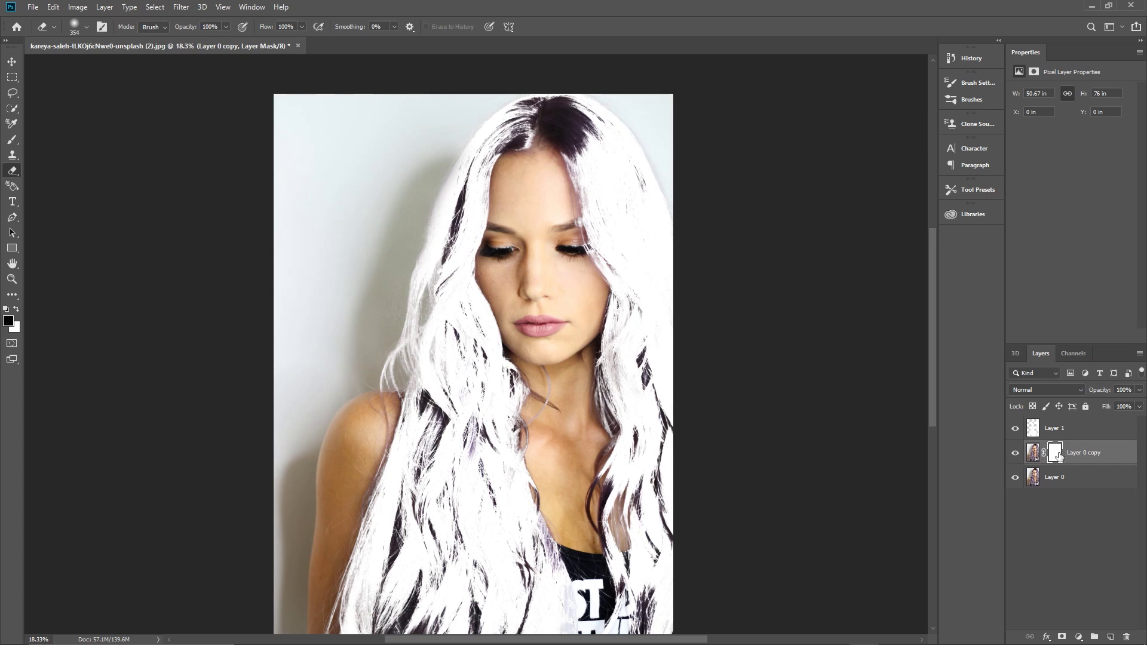
pyautogui.click(1058, 456)
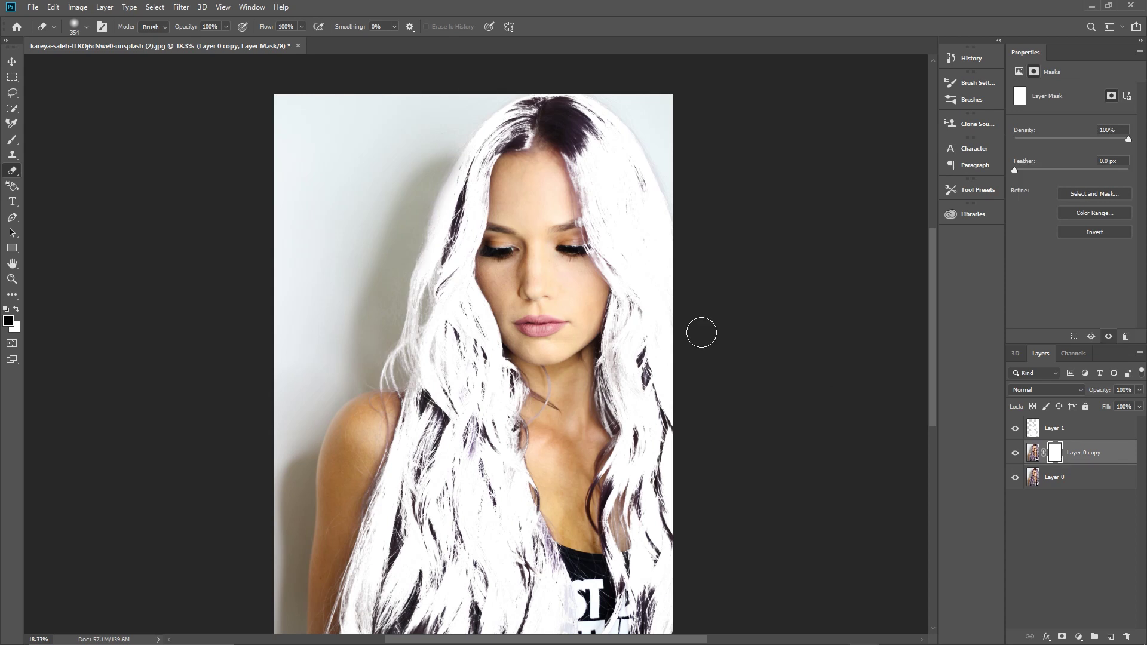
pyautogui.click(78, 7)
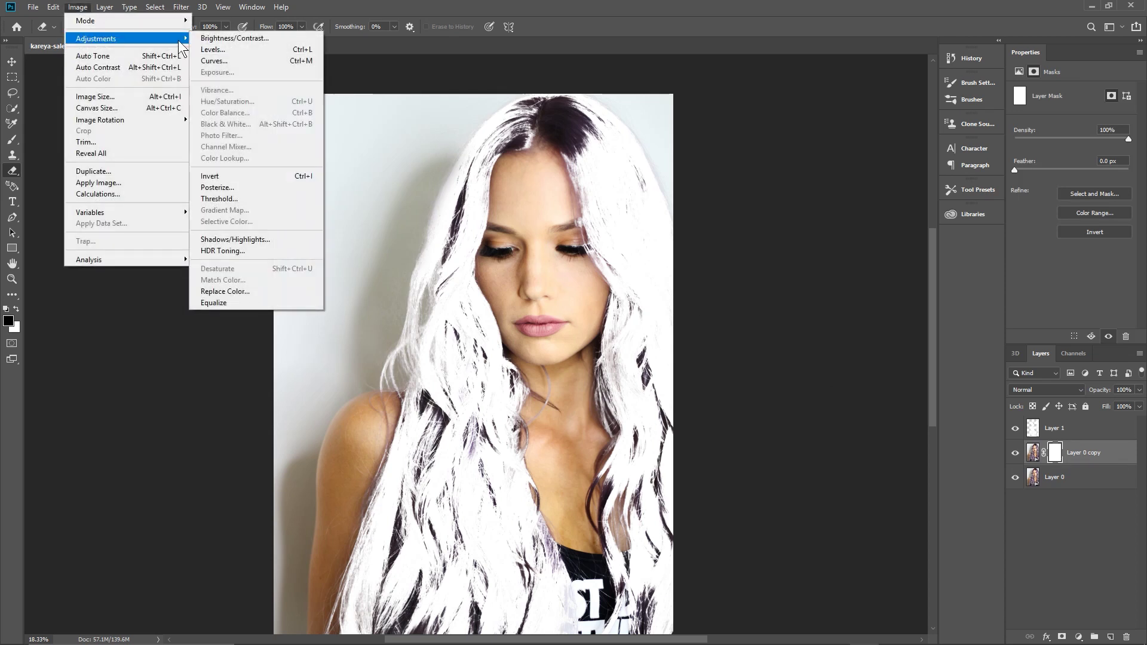
pyautogui.click(242, 177)
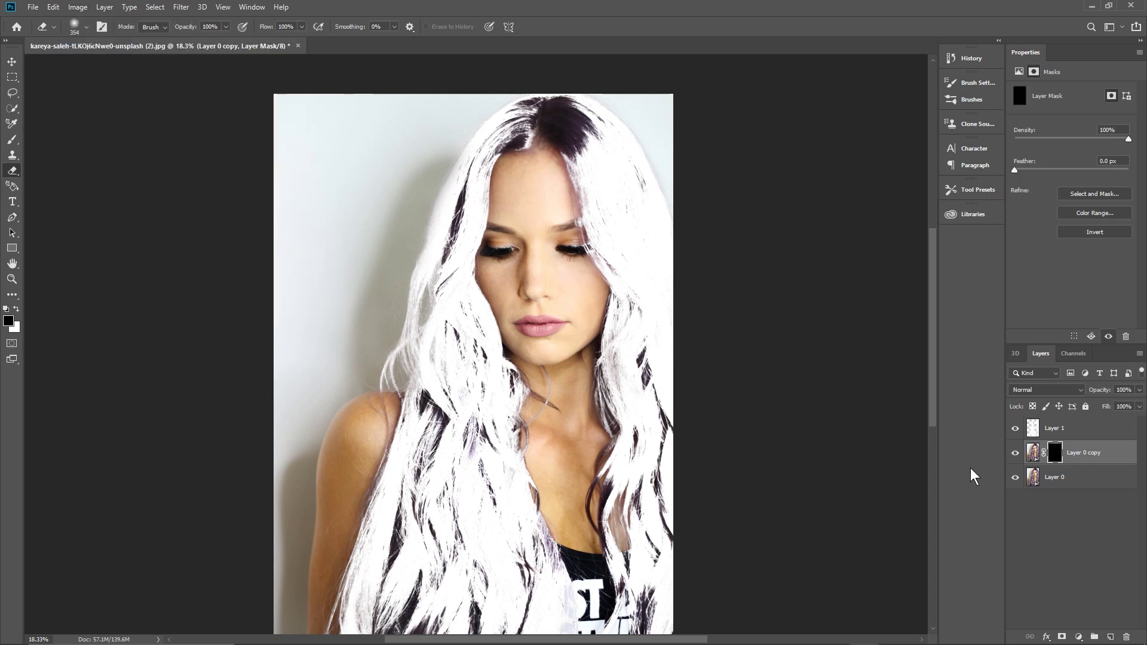
# Copy the entire content of Layer 1 and paste it into the layer mask of Layer 0 copy, clearing the selection
pyautogui.click(1052, 430)
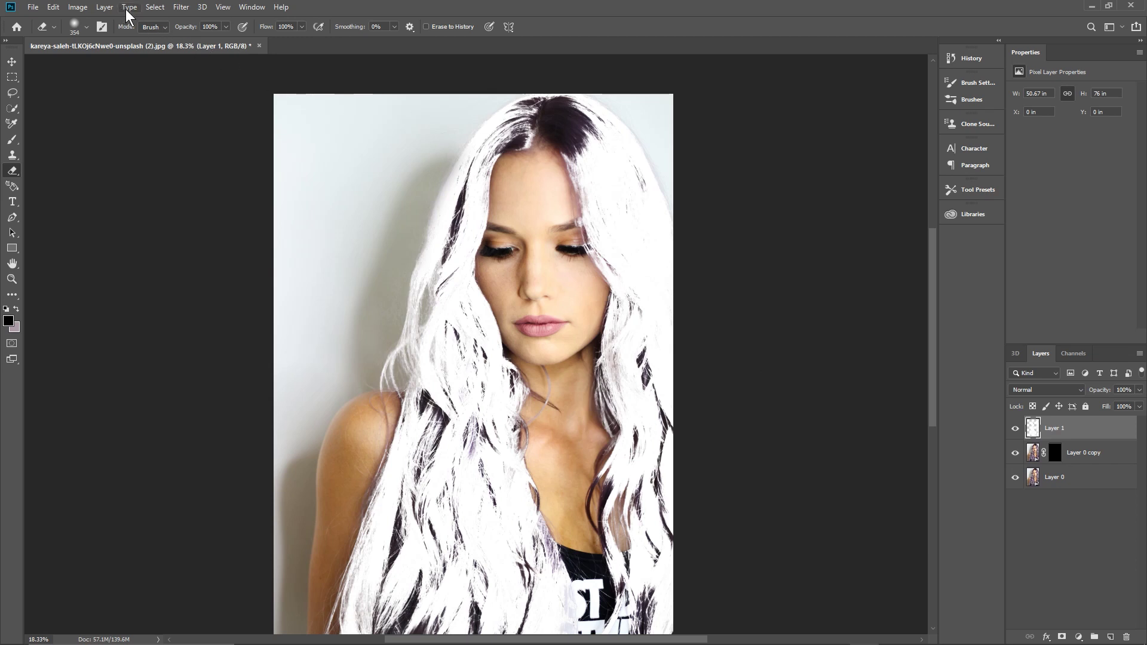
pyautogui.click(154, 7)
pyautogui.click(160, 18)
pyautogui.click(1054, 454)
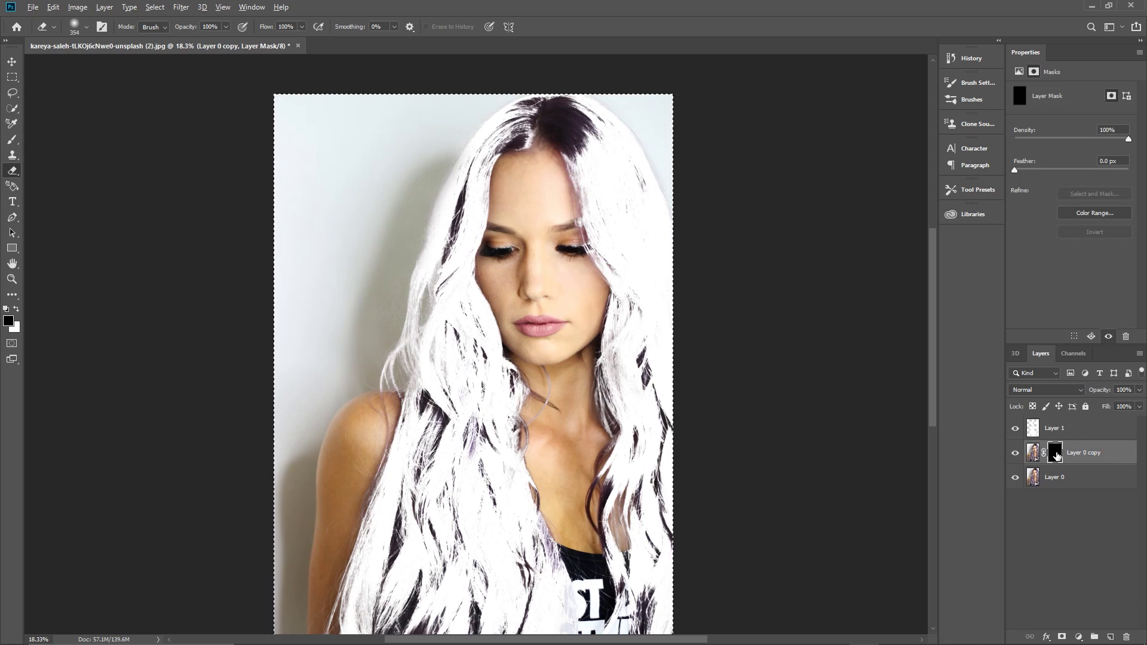
pyautogui.keyDown('alt'); pyautogui.click(1056, 456); pyautogui.keyUp('alt')
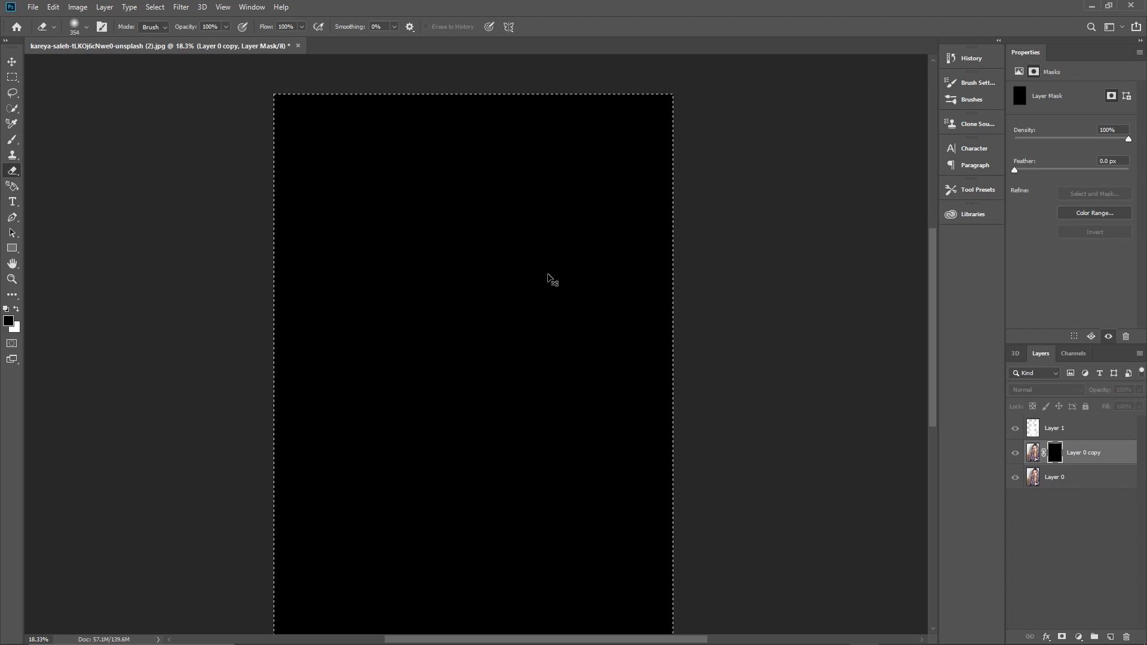
pyautogui.hotkey('ctrl', 'v')
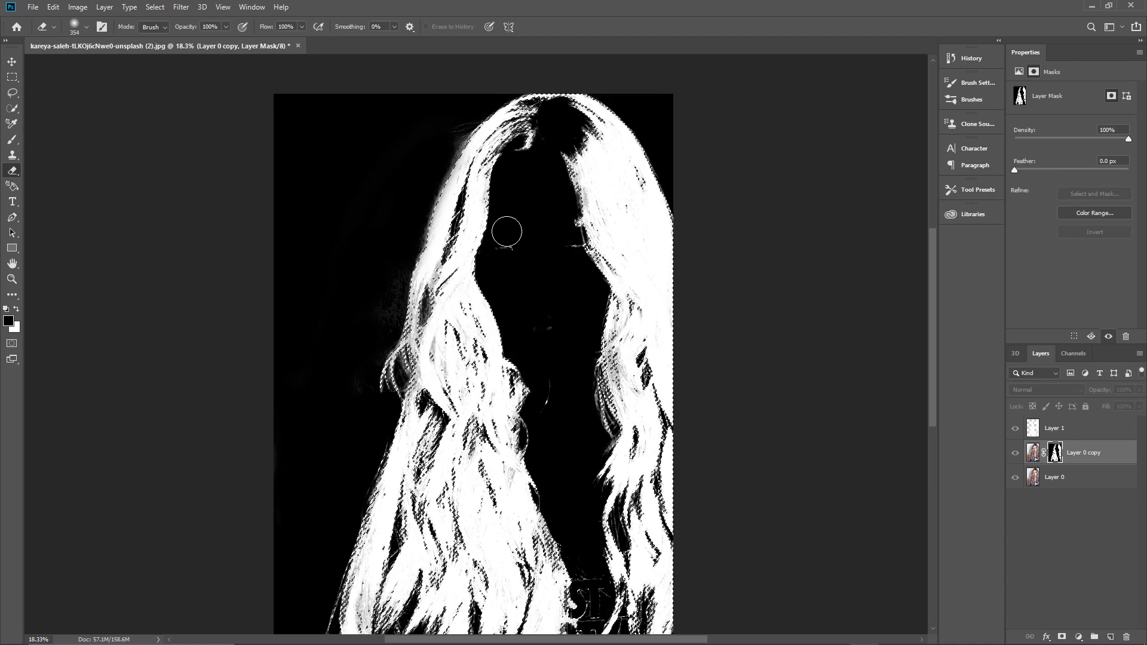
pyautogui.click(155, 6)
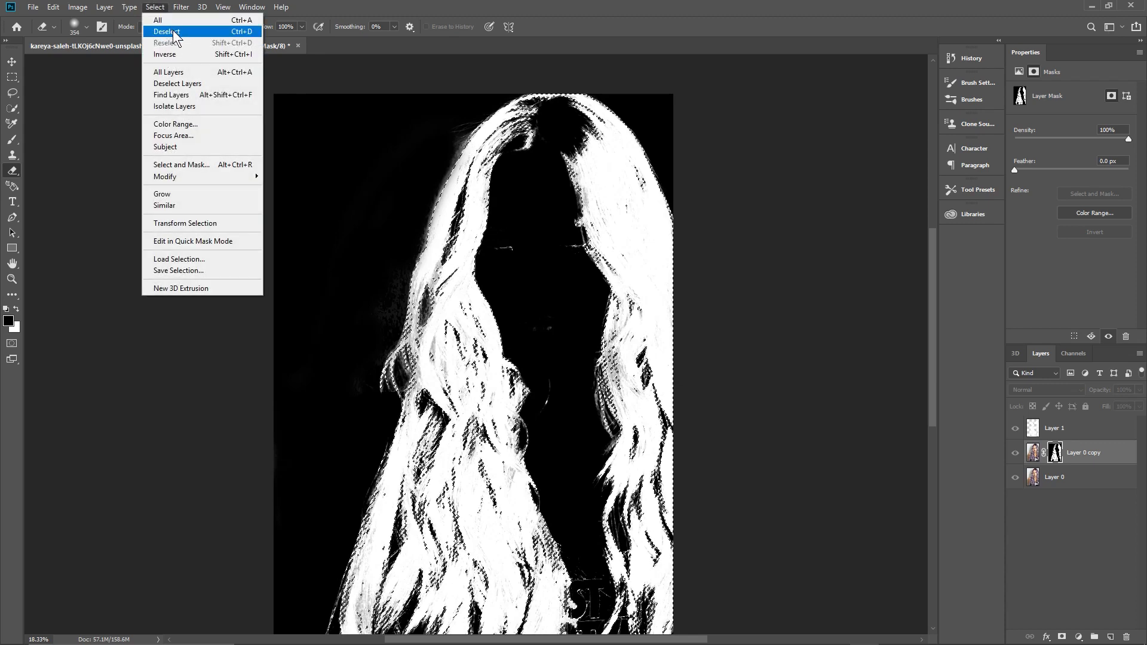
pyautogui.click(176, 37)
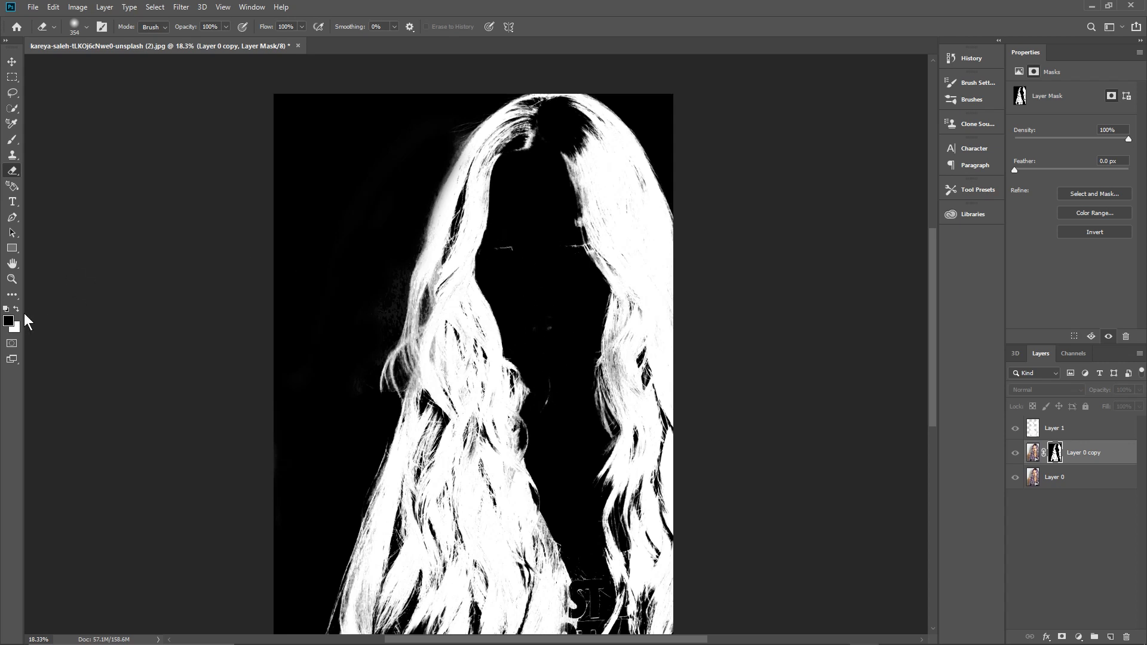
# Paint out the stray eyebrow marks on the Layer 0 copy mask with a black (000000) brush and return to the normal image view
pyautogui.click(12, 139)
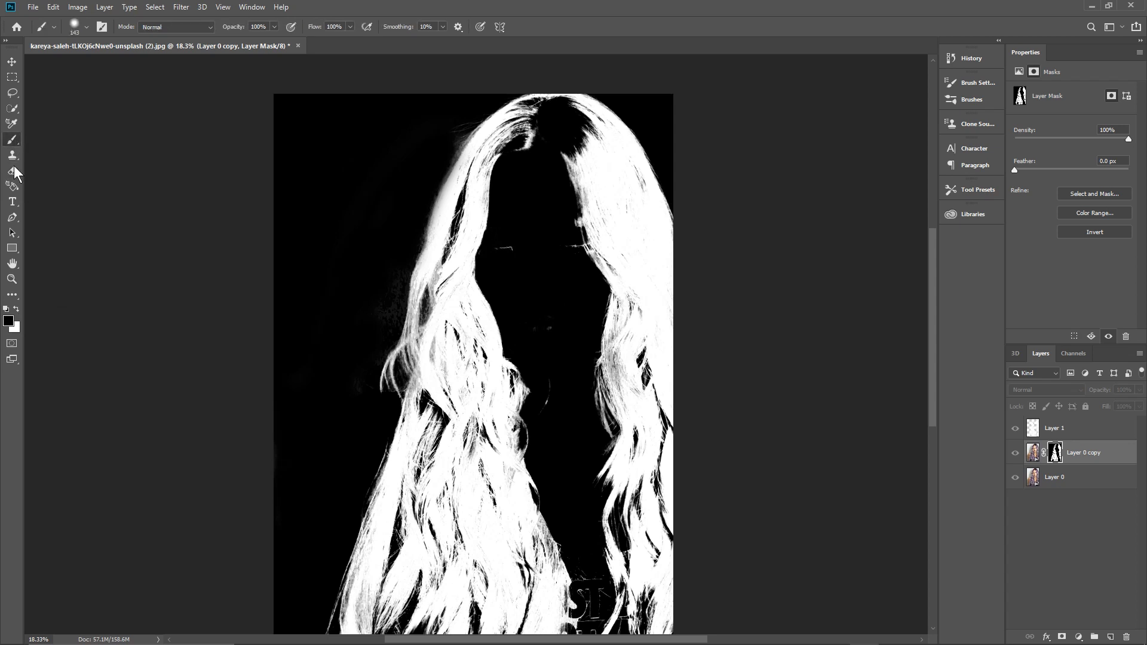
pyautogui.click(8, 322)
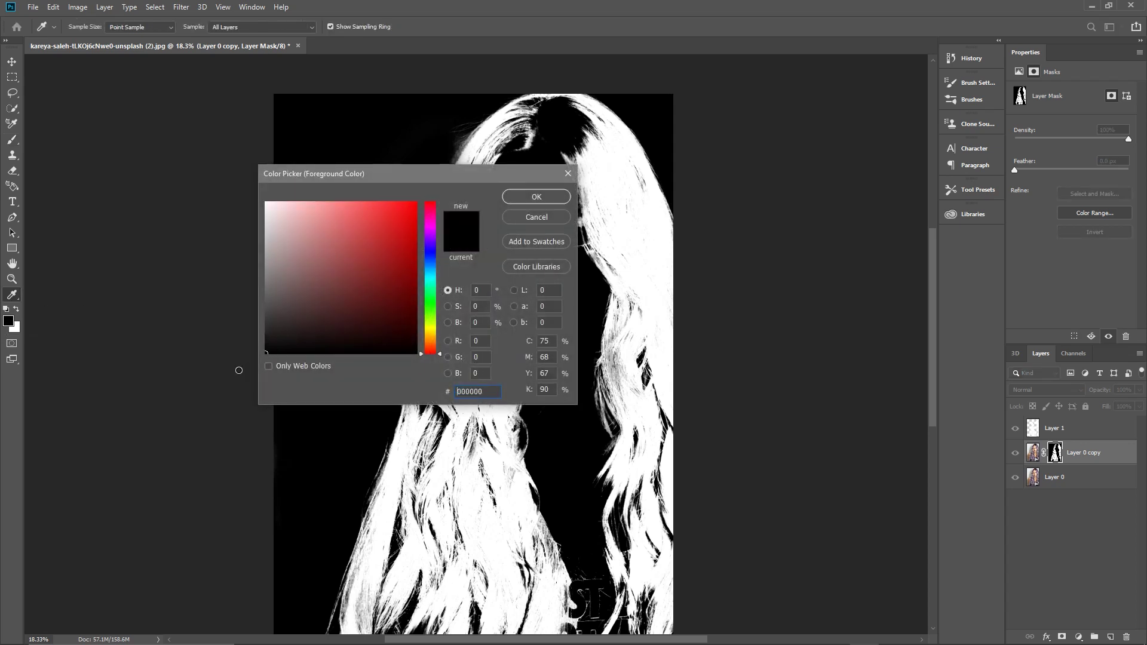
pyautogui.click(534, 197)
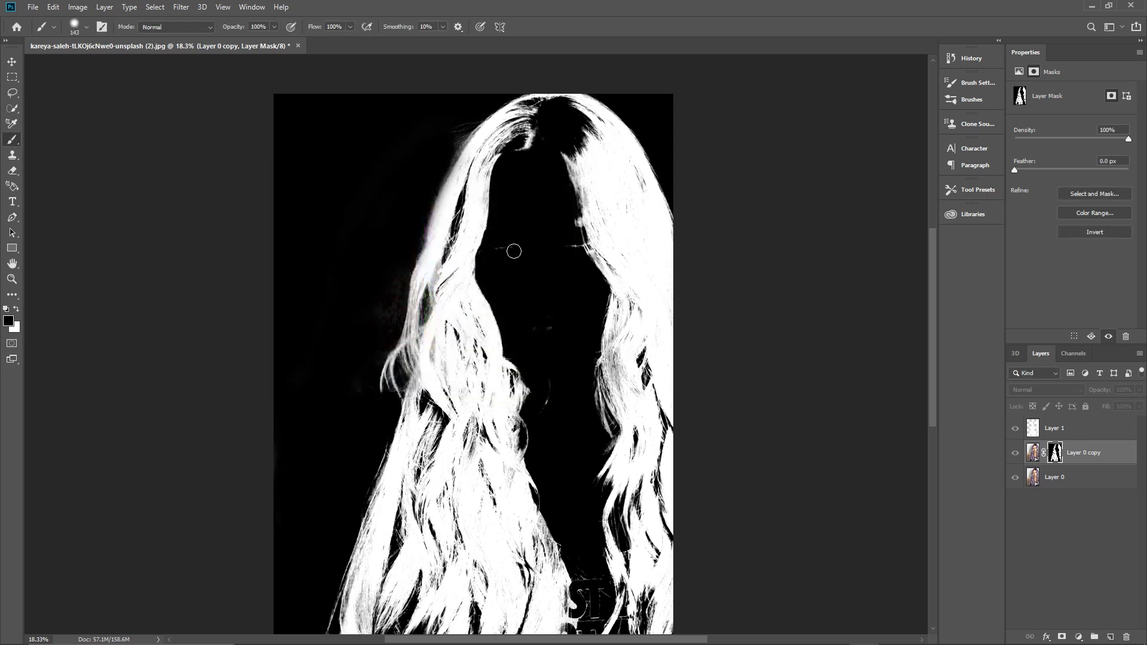
pyautogui.moveTo(502, 251); pyautogui.dragTo(579, 248)
pyautogui.click(1017, 429)
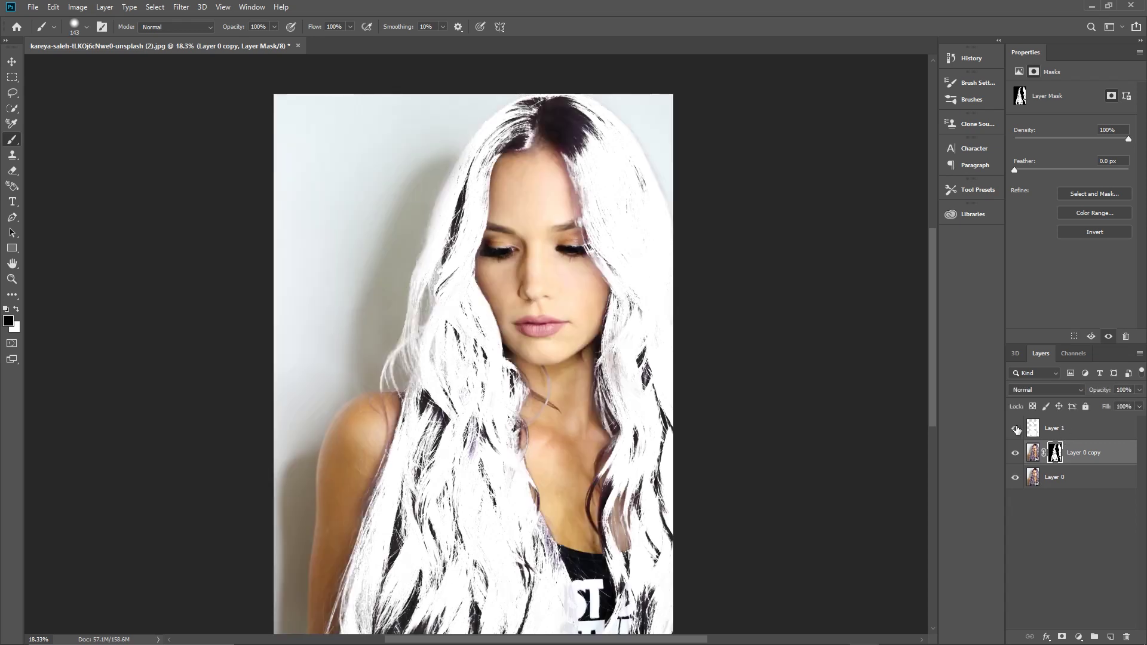
pyautogui.click(1079, 455)
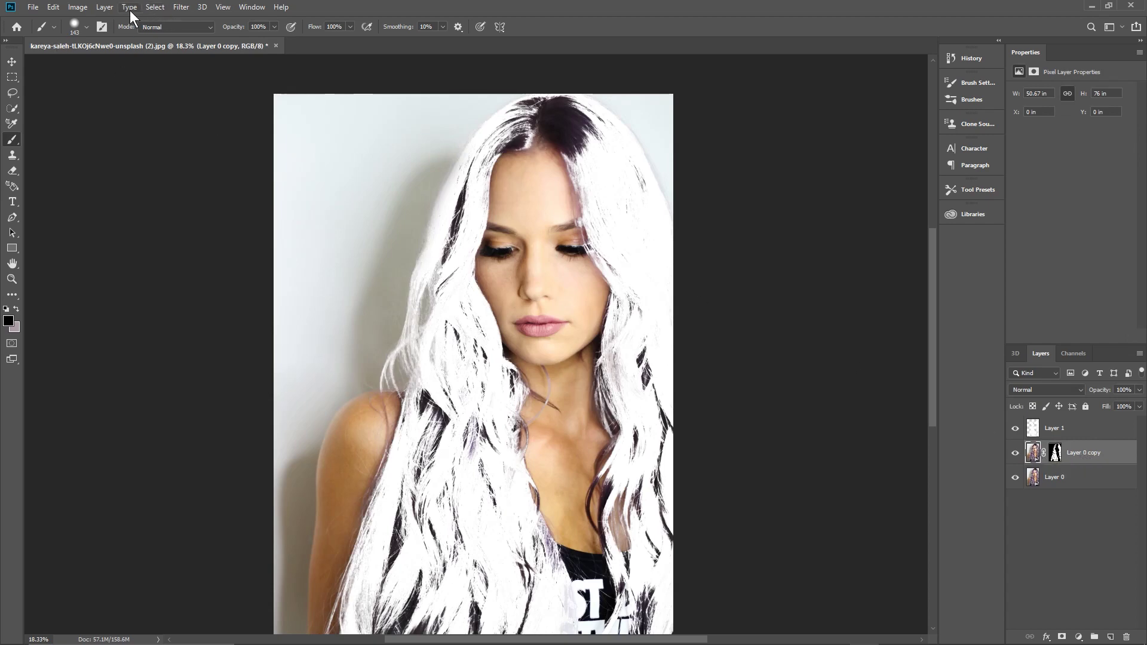
pyautogui.click(105, 7)
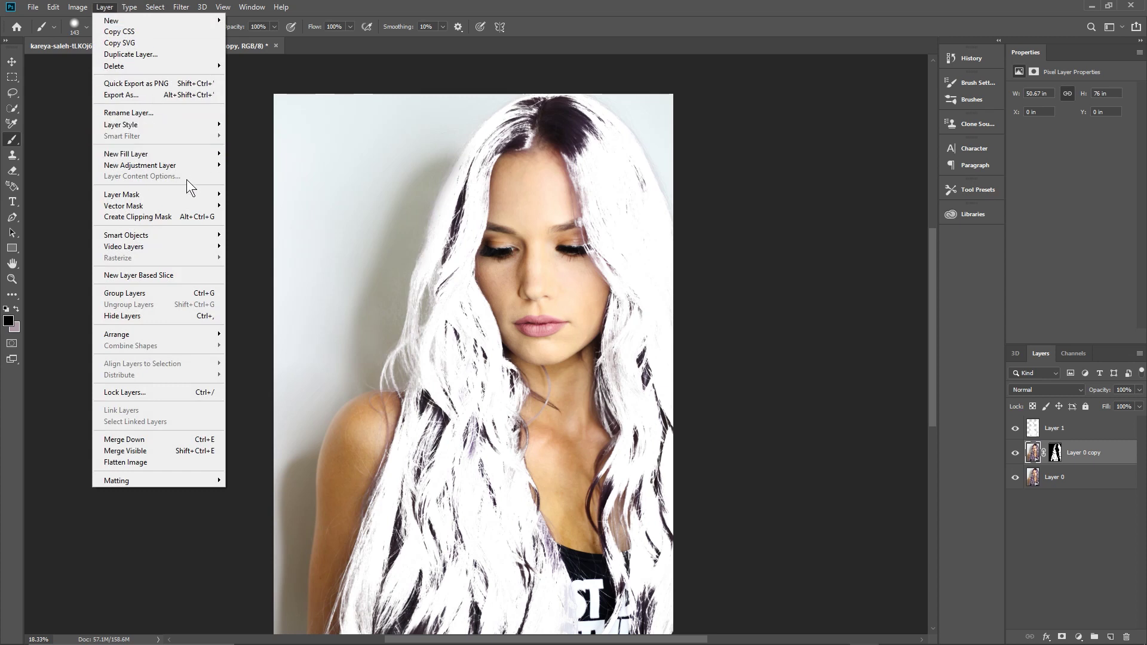
pyautogui.moveTo(176, 167)
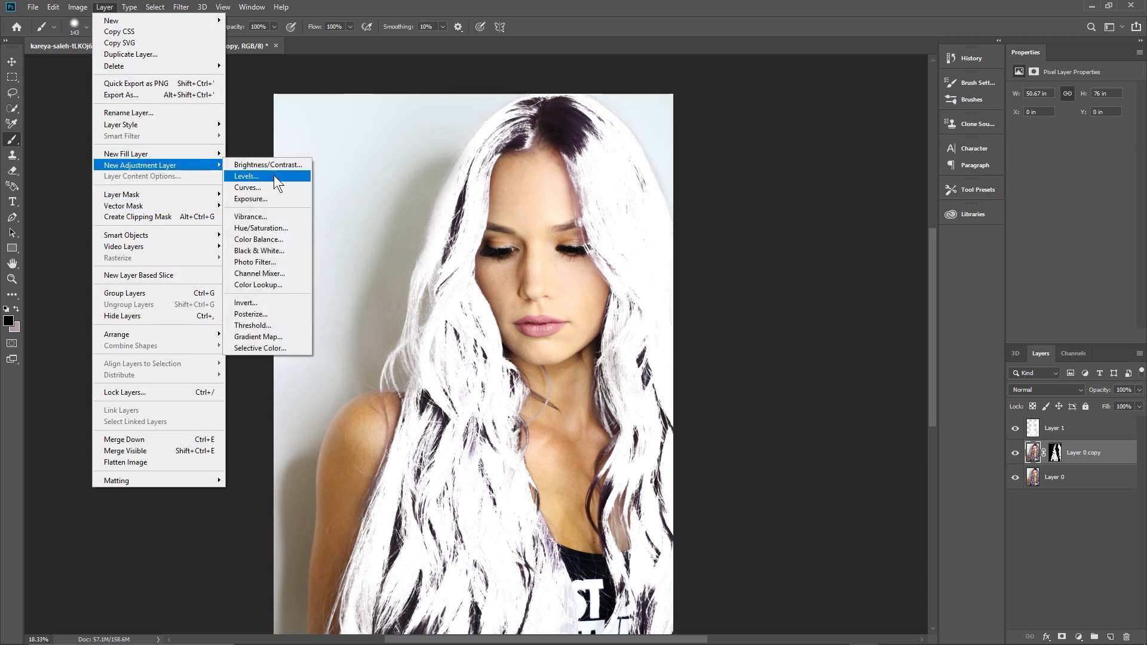
pyautogui.click(258, 228)
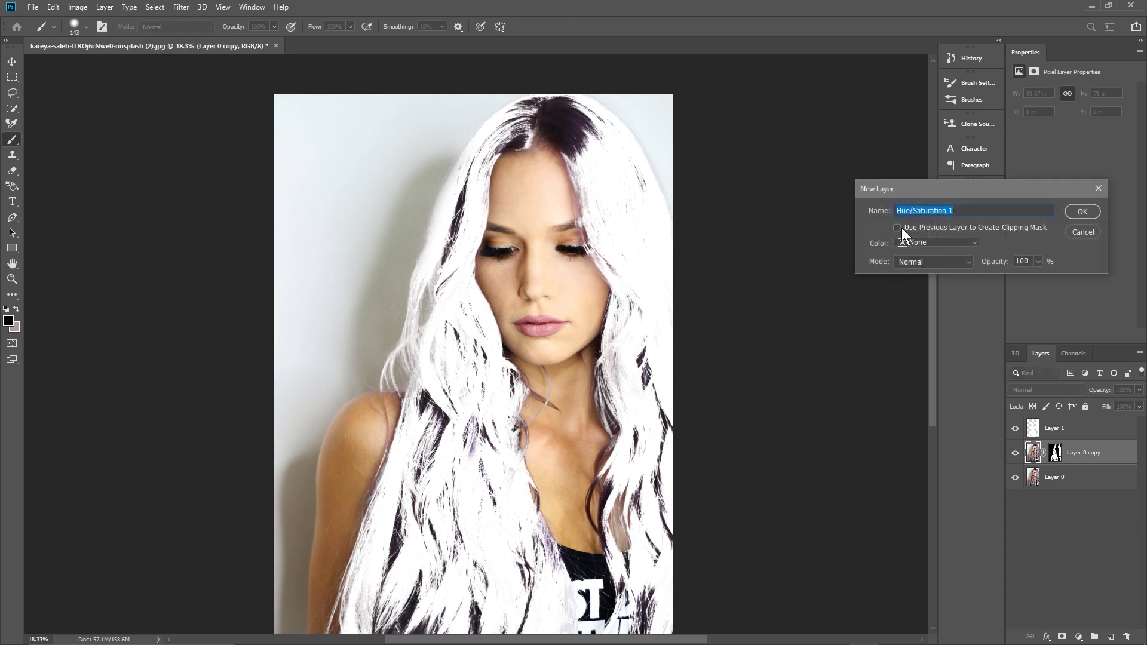
pyautogui.click(897, 227)
pyautogui.click(1077, 211)
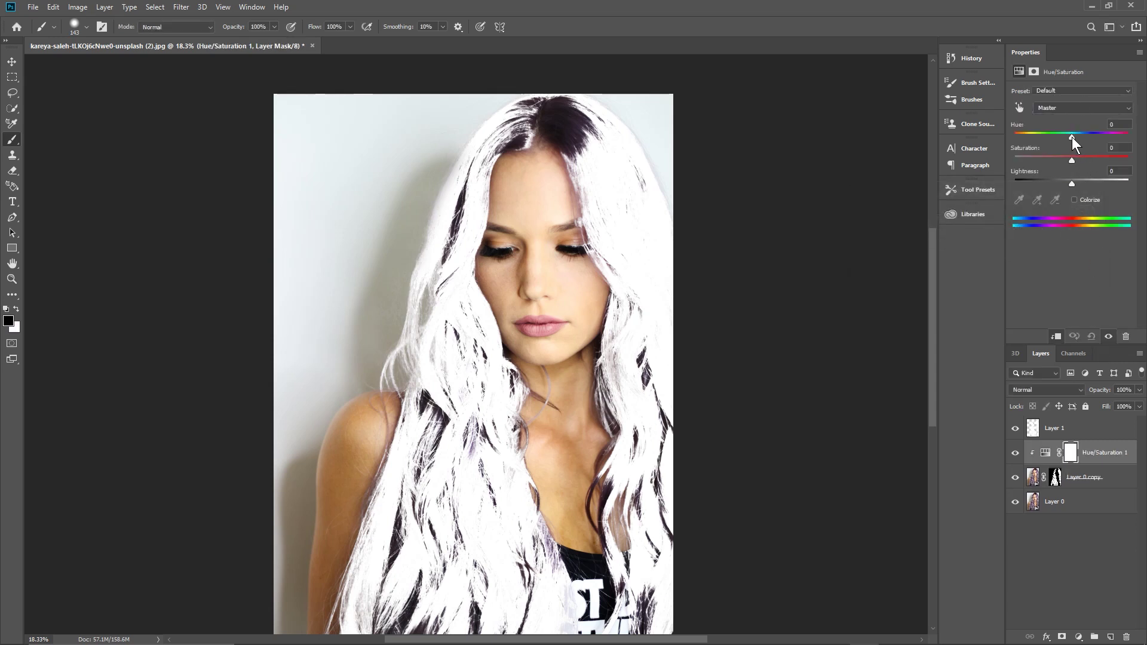
pyautogui.moveTo(1072, 137)
pyautogui.mouseDown()
pyautogui.moveTo(1088, 138)
pyautogui.moveTo(1062, 139)
pyautogui.mouseUp()
pyautogui.rightClick(1089, 455)
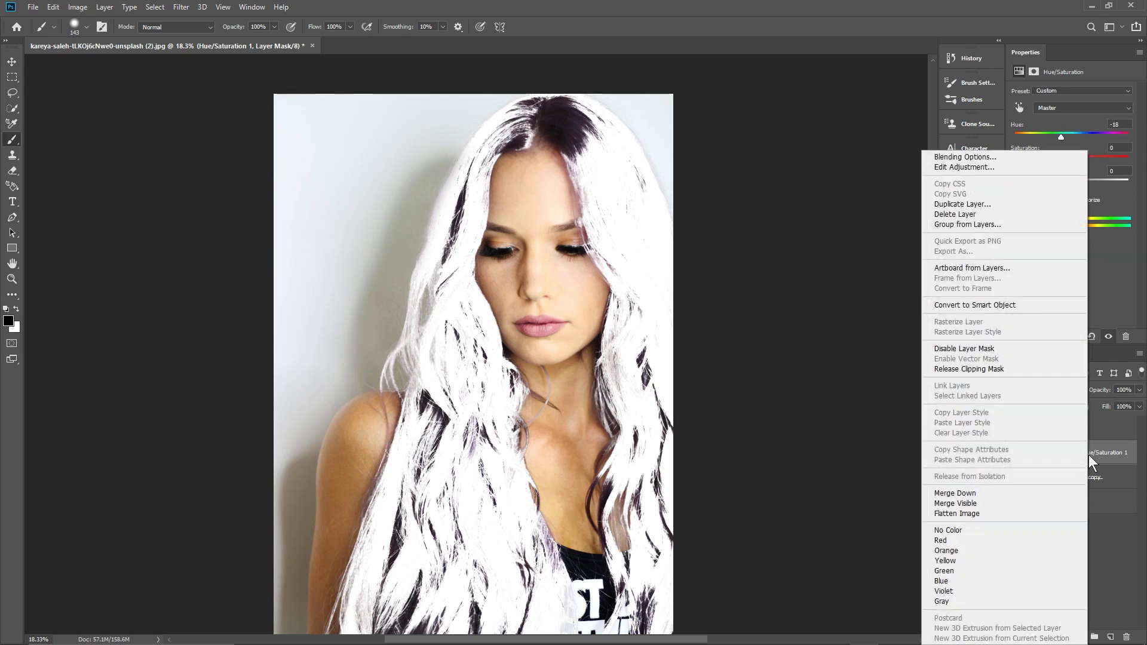
pyautogui.click(958, 215)
pyautogui.click(518, 243)
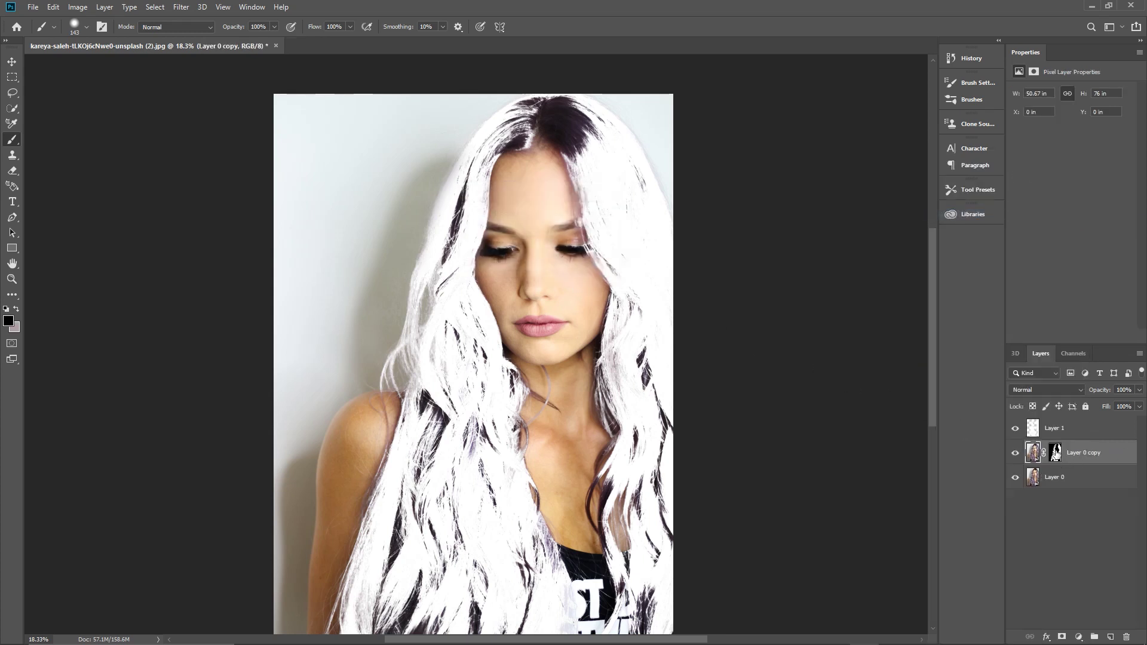
# Hide the white hair layer, Layer 1
pyautogui.click(1014, 429)
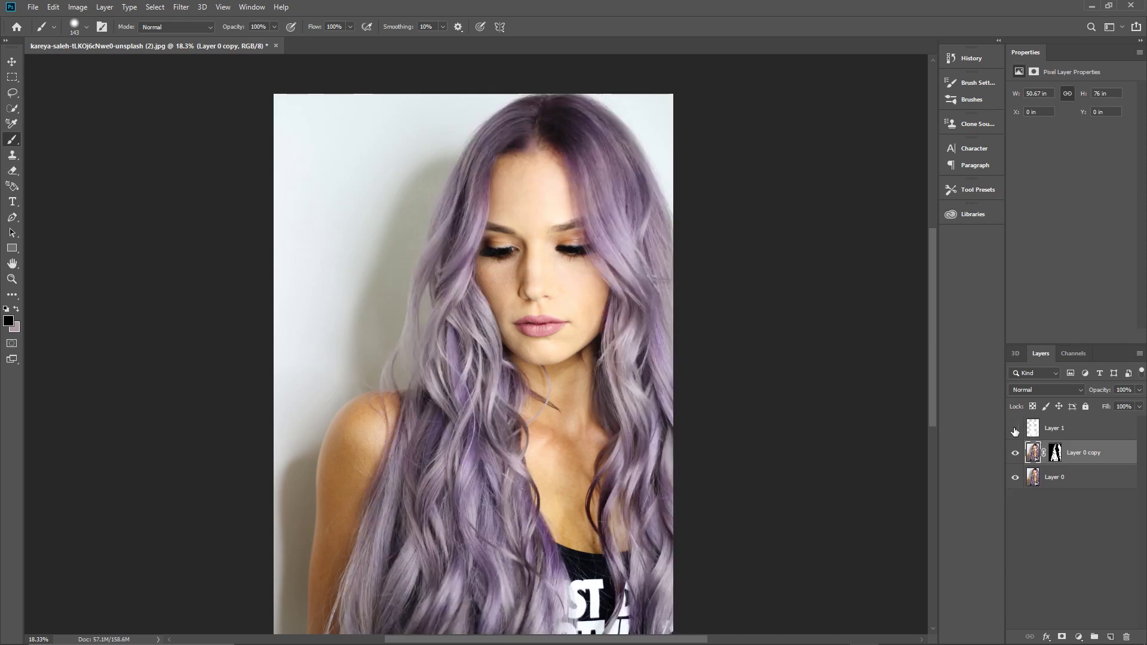
pyautogui.click(1014, 430)
pyautogui.click(1015, 430)
# Add a Hue/Saturation adjustment layer clipped to Layer 0 copy, with hue -8 and saturation +13
pyautogui.click(105, 8)
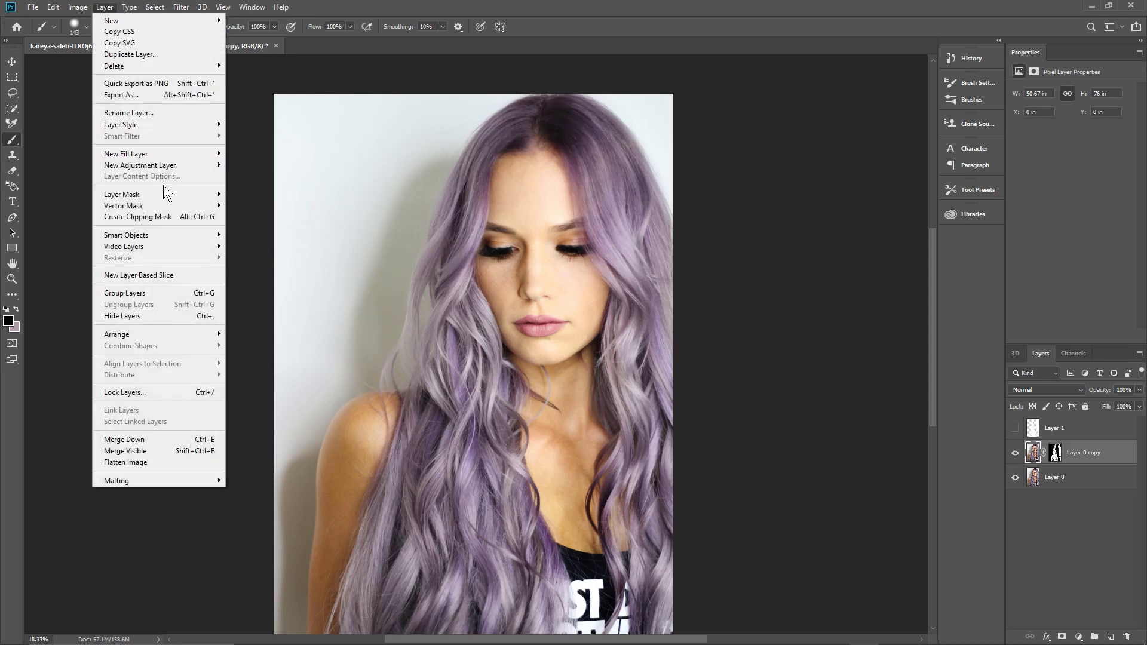
pyautogui.moveTo(163, 165)
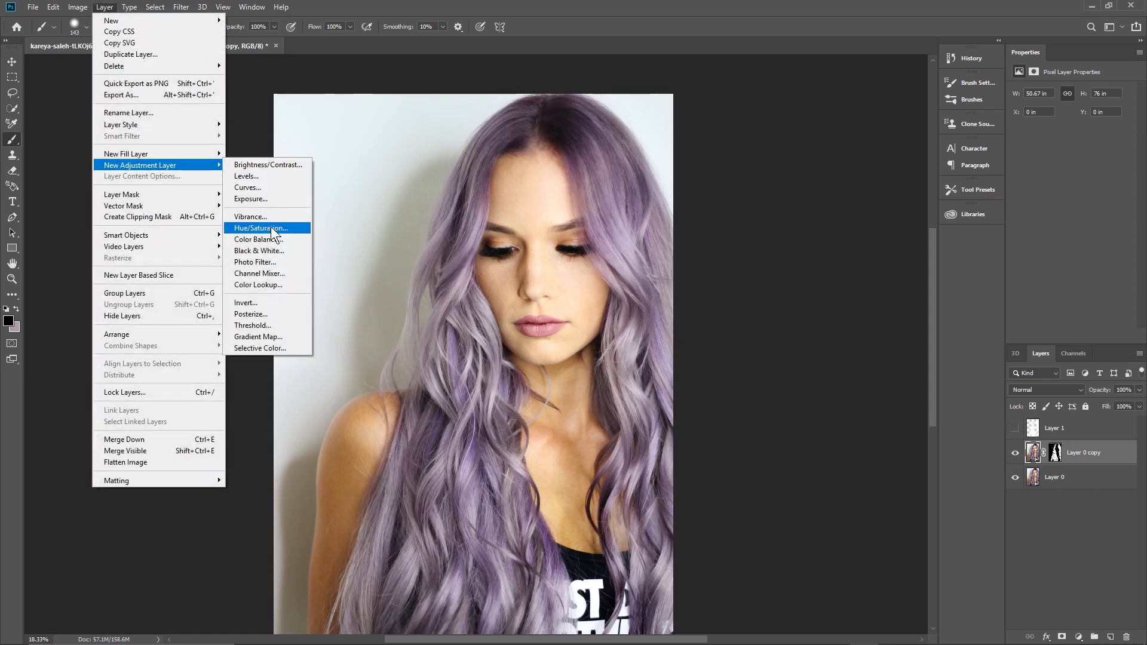
pyautogui.click(271, 228)
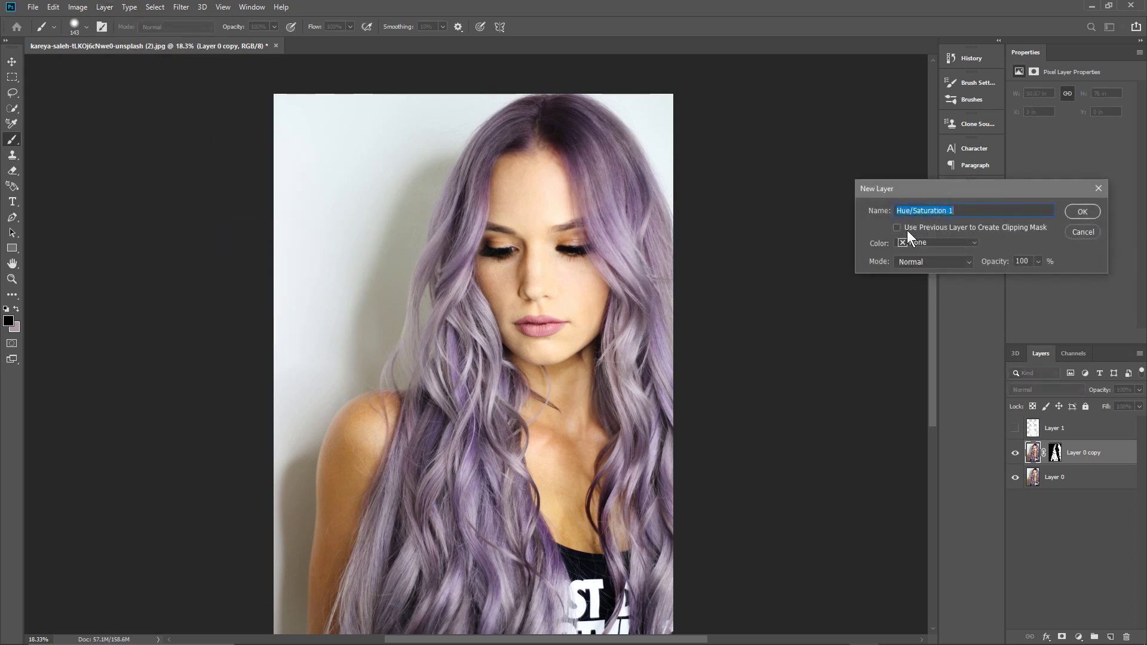
pyautogui.click(1088, 210)
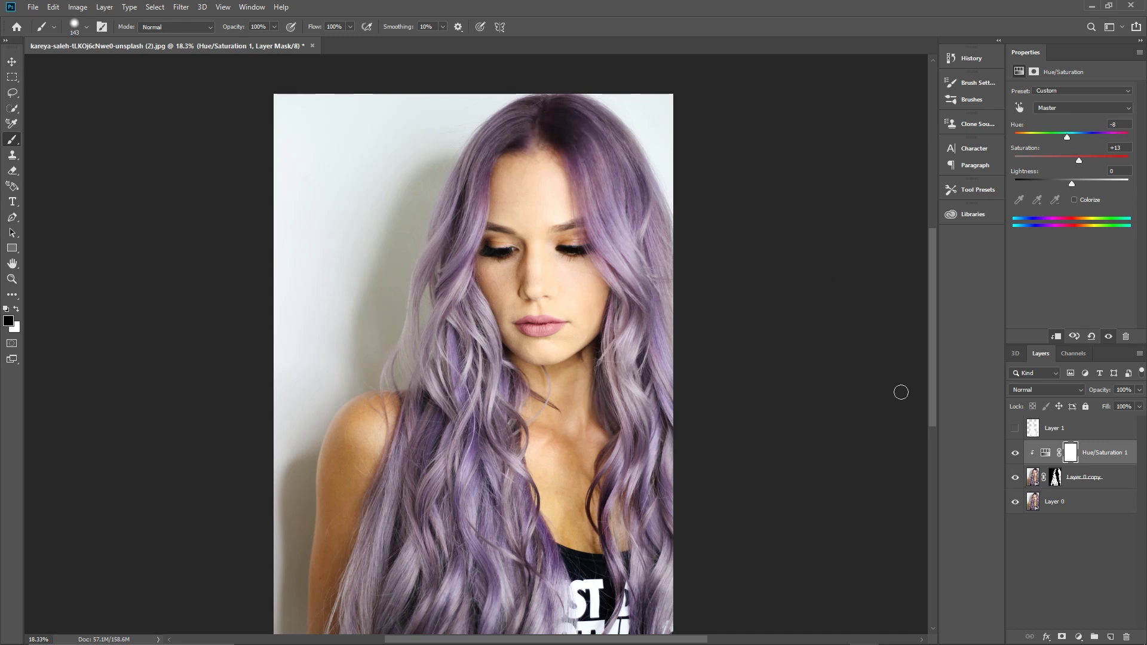
# Fill the dark gap in the crown hair on the Layer 0 copy mask with a white brush, and return to the normal image view
pyautogui.click(1055, 477)
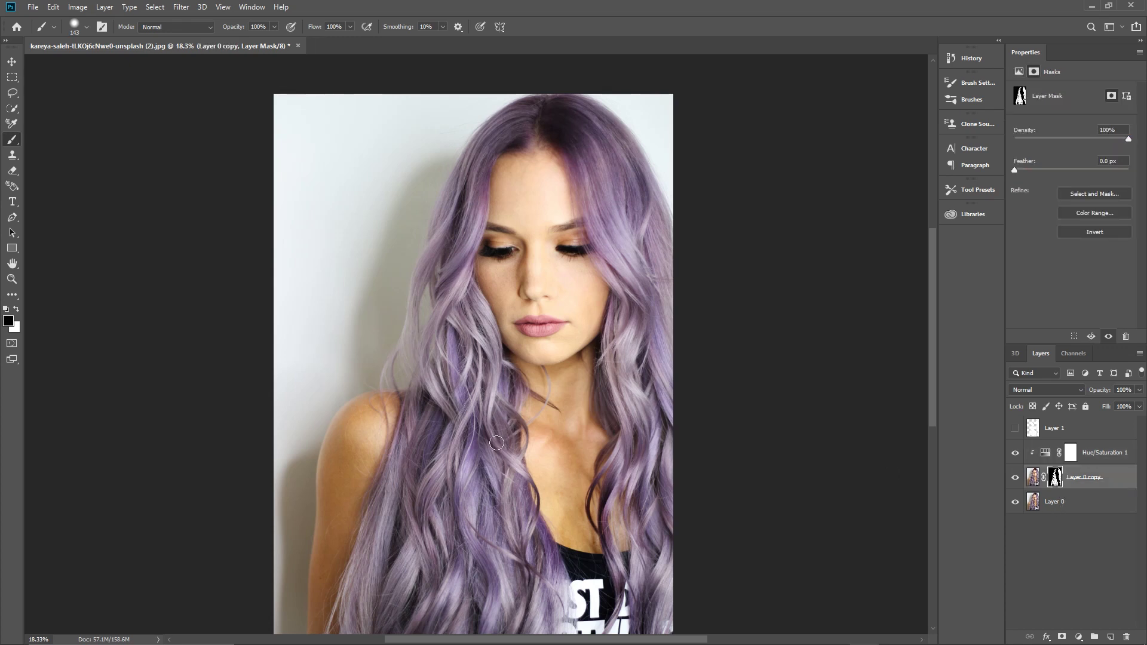
pyautogui.click(16, 309)
pyautogui.keyDown('alt'); pyautogui.click(1056, 481); pyautogui.keyUp('alt')
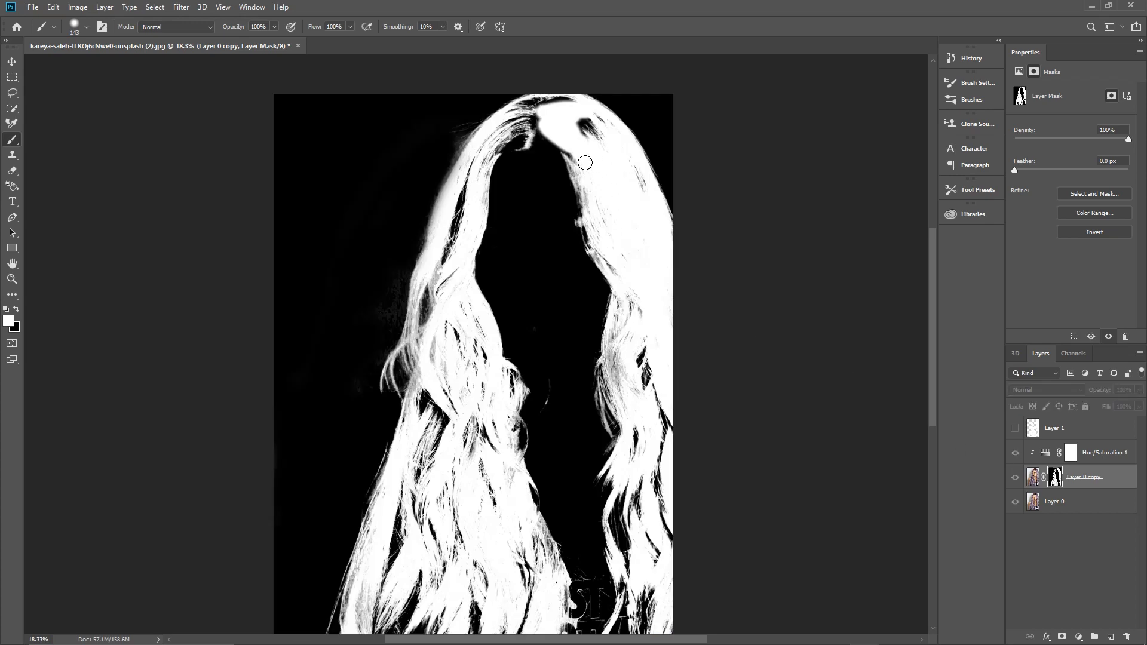
pyautogui.moveTo(581, 160)
pyautogui.mouseDown()
pyautogui.moveTo(624, 146)
pyautogui.moveTo(579, 124)
pyautogui.moveTo(604, 120)
pyautogui.moveTo(649, 199)
pyautogui.moveTo(635, 225)
pyautogui.mouseUp()
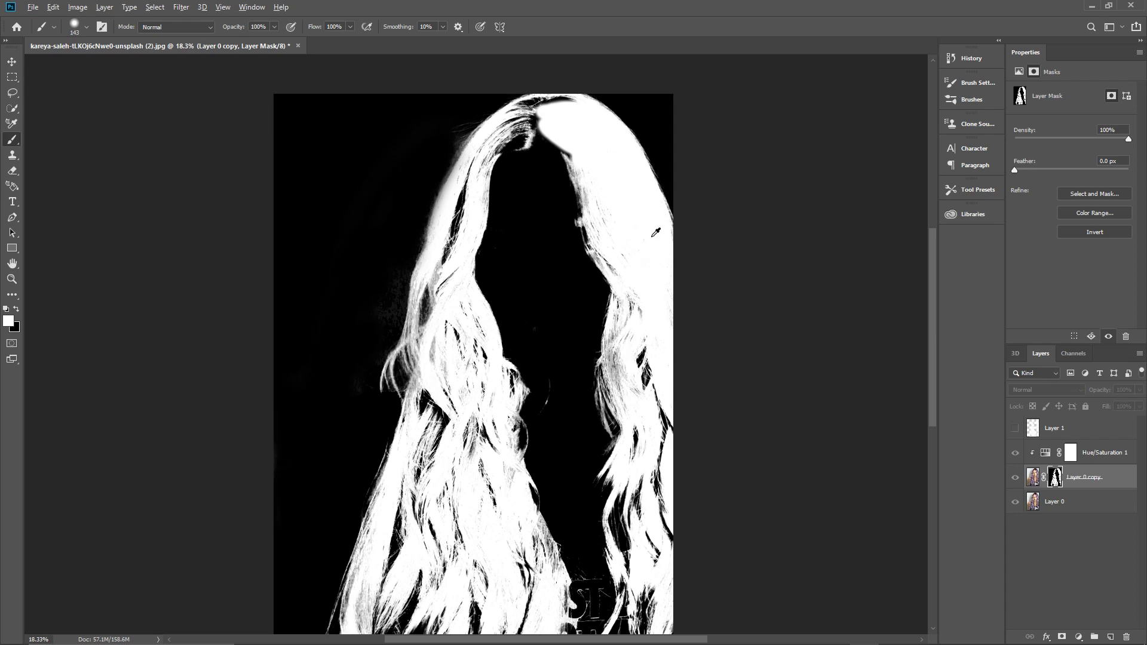
pyautogui.keyDown('alt'); pyautogui.click(1056, 478); pyautogui.keyUp('alt')
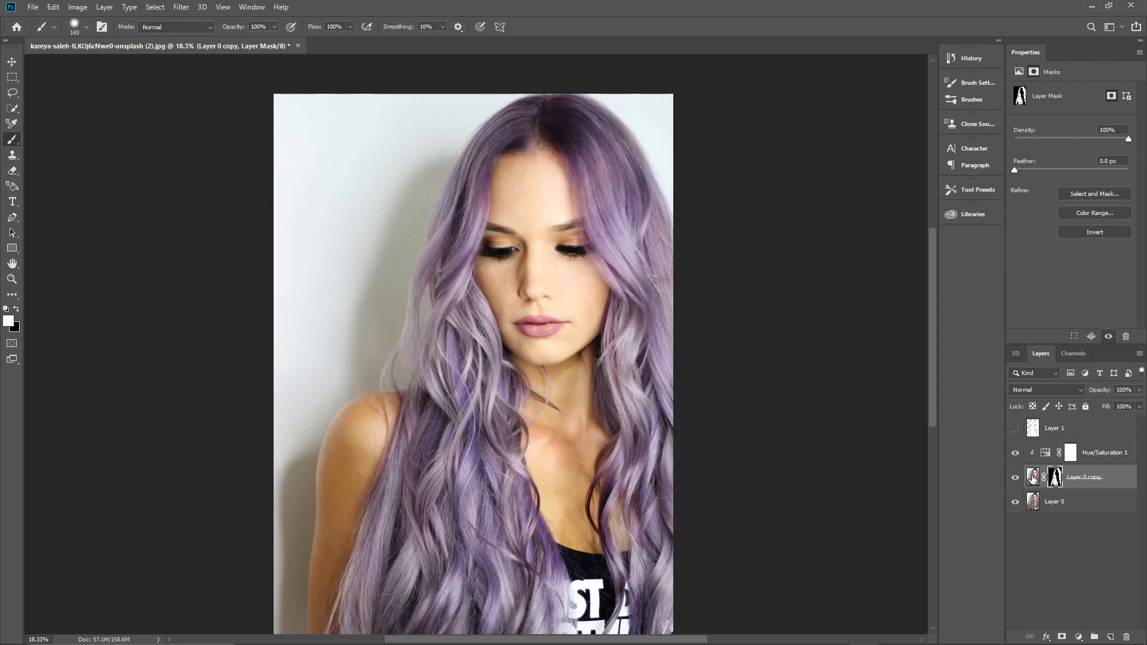
# Set the Hue/Saturation 1 adjustment layer to hue -177 and saturation +34 to turn the hair green
pyautogui.click(1033, 477)
pyautogui.click(1090, 454)
pyautogui.moveTo(1069, 136)
pyautogui.mouseDown()
pyautogui.moveTo(1109, 153)
pyautogui.moveTo(1050, 160)
pyautogui.moveTo(1111, 167)
pyautogui.mouseUp()
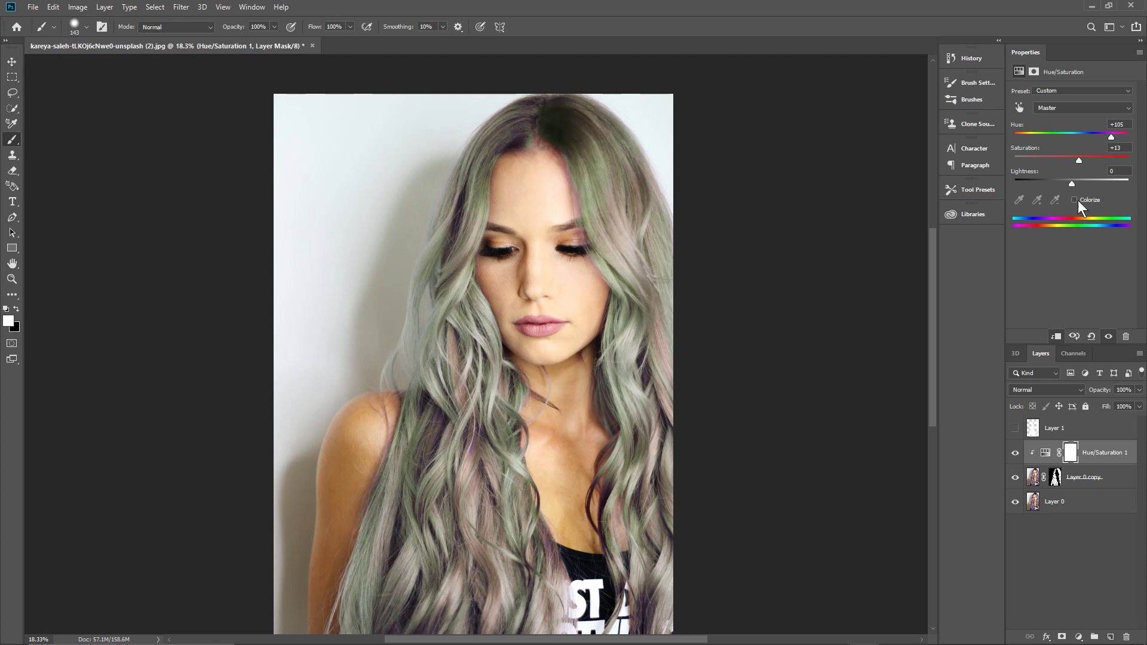
pyautogui.moveTo(1079, 163)
pyautogui.mouseDown()
pyautogui.moveTo(1036, 162)
pyautogui.moveTo(1105, 163)
pyautogui.moveTo(1028, 167)
pyautogui.moveTo(1138, 182)
pyautogui.moveTo(1050, 179)
pyautogui.moveTo(1079, 180)
pyautogui.mouseUp()
pyautogui.moveTo(1110, 138); pyautogui.dragTo(1016, 153)
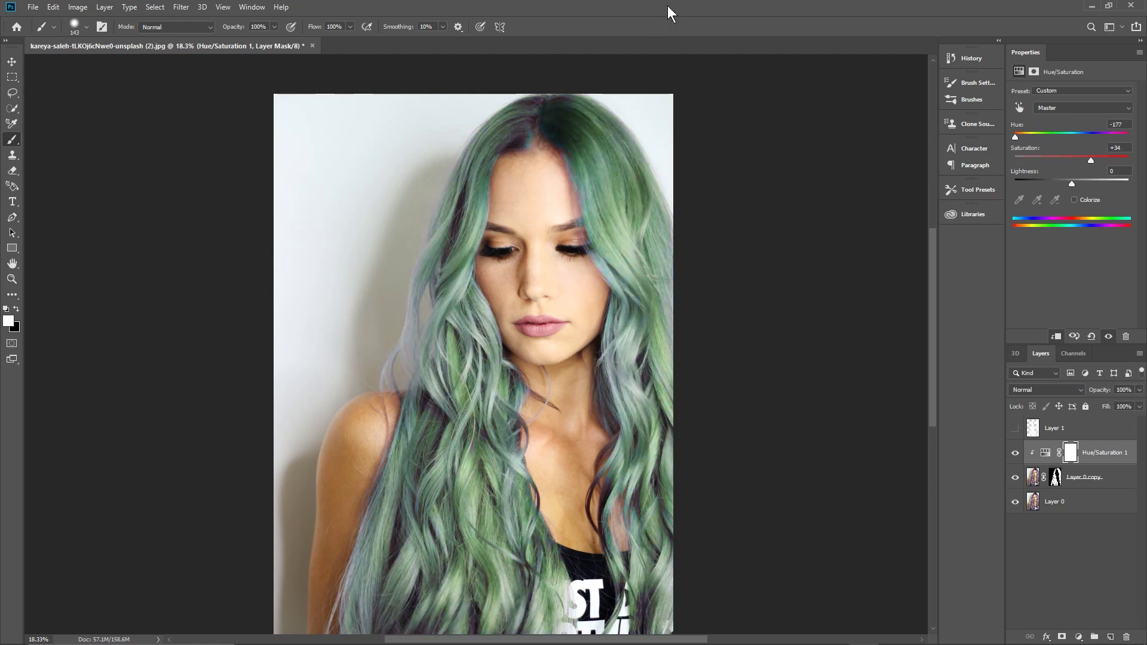
# Place Photoshop beside the original portrait JPG opened from the tutorial folder, with the edited image fitted for comparison
pyautogui.moveTo(696, 7); pyautogui.dragTo(3, 198)
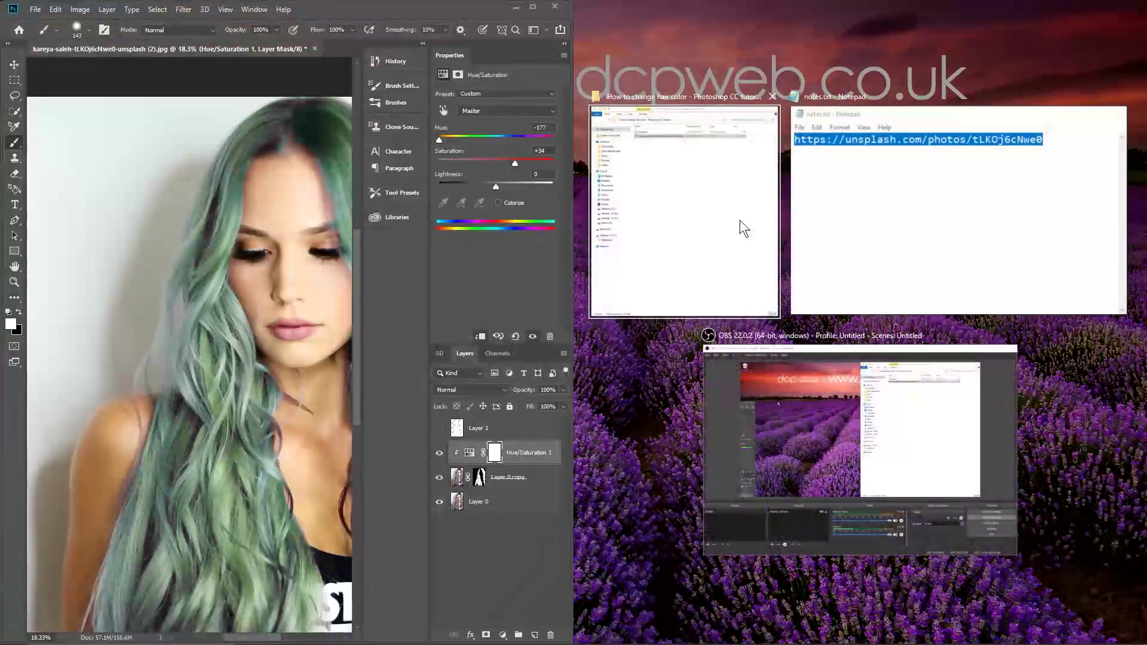
pyautogui.click(710, 213)
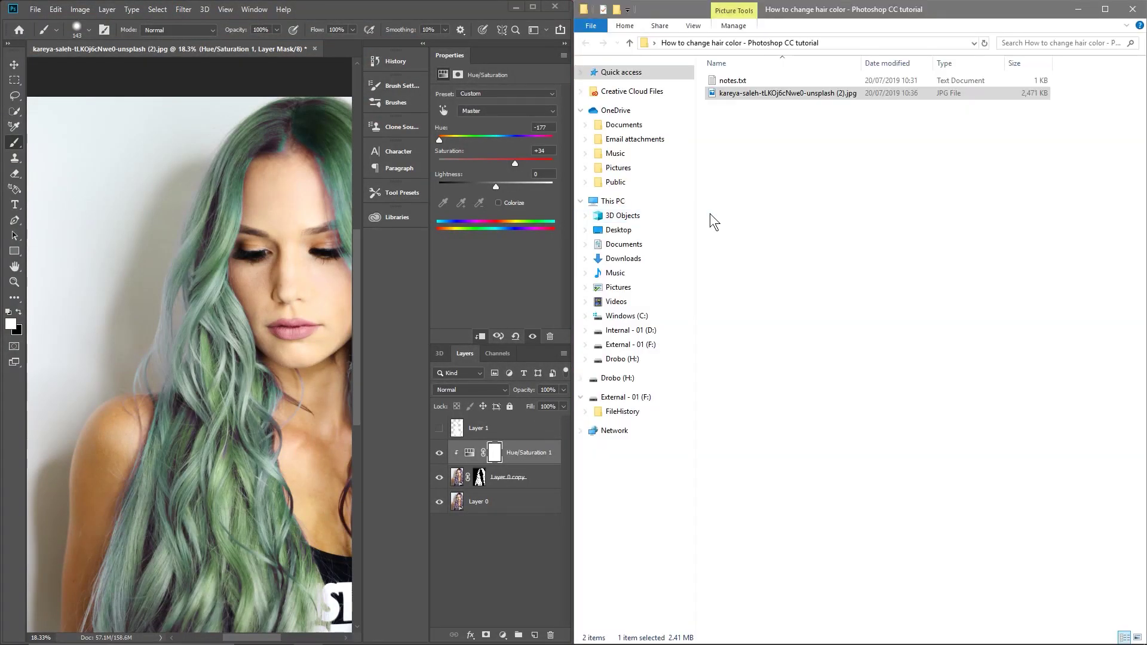
pyautogui.doubleClick(737, 92)
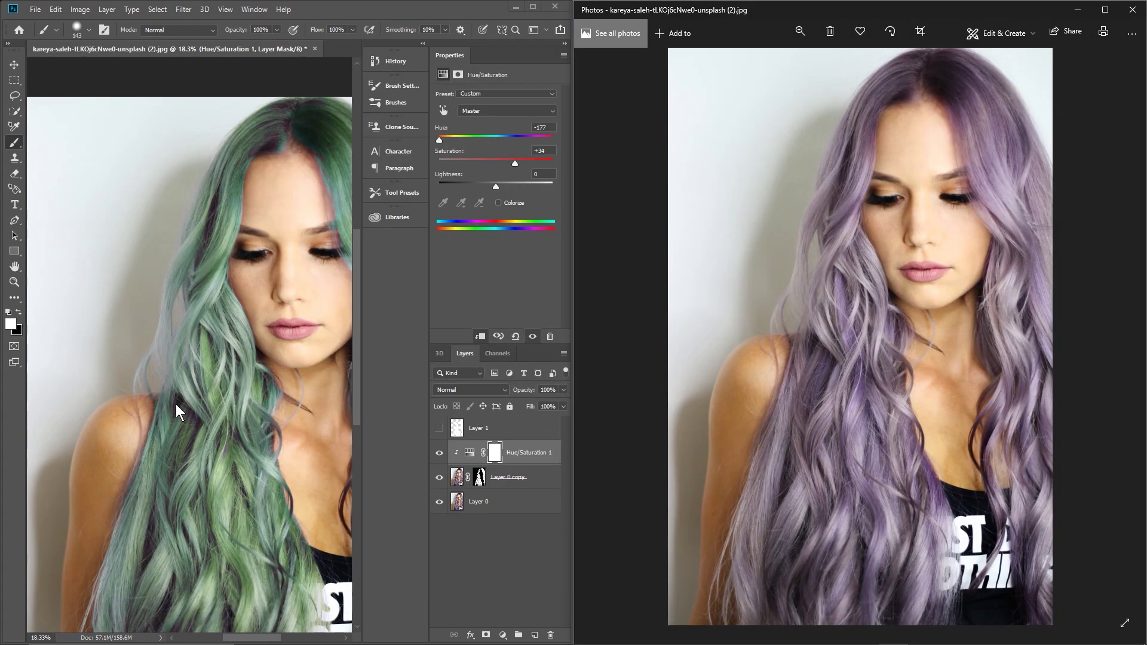
pyautogui.scroll(-2, 251, 338)
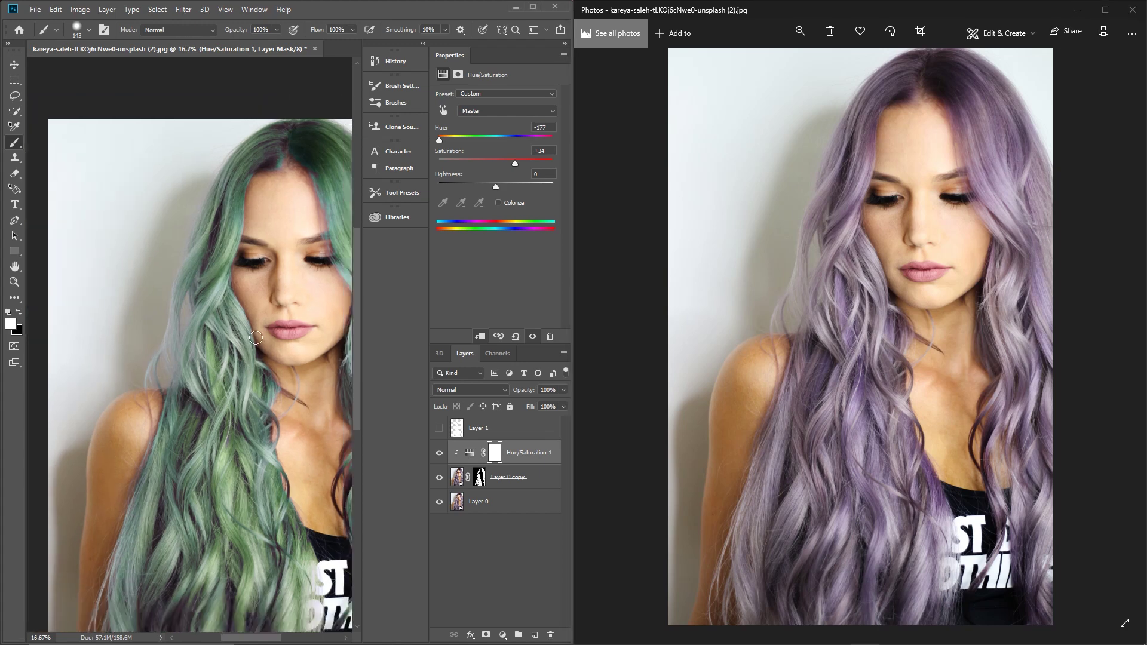
pyautogui.moveTo(247, 640)
pyautogui.mouseDown()
pyautogui.moveTo(269, 635)
pyautogui.moveTo(257, 632)
pyautogui.mouseUp()
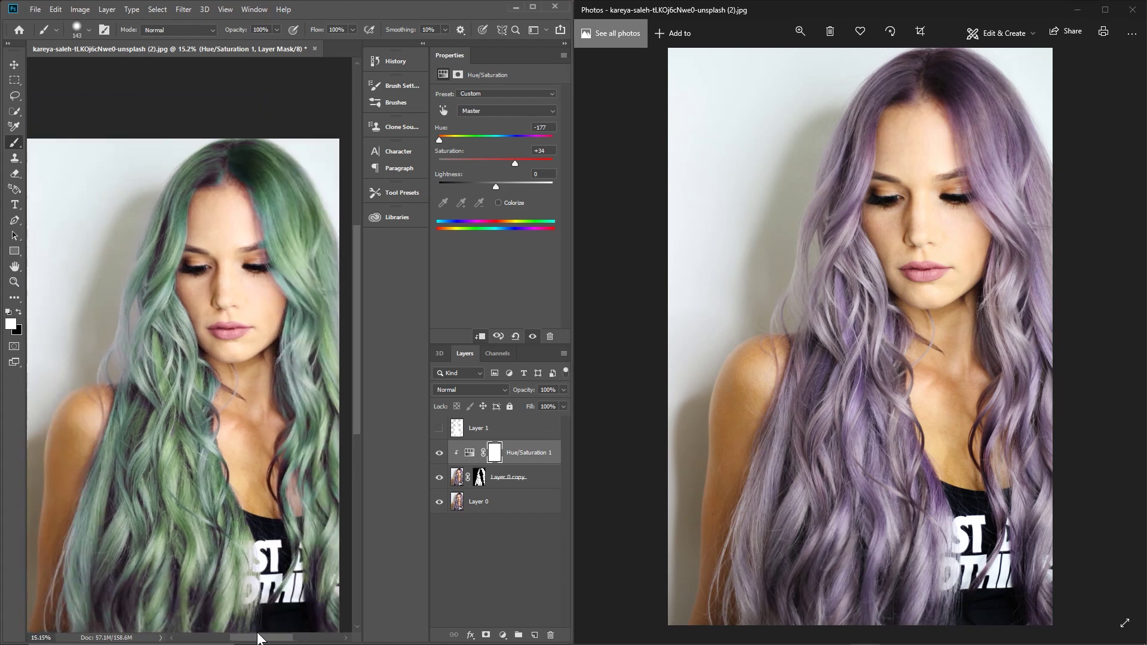
pyautogui.moveTo(362, 384); pyautogui.dragTo(363, 405)
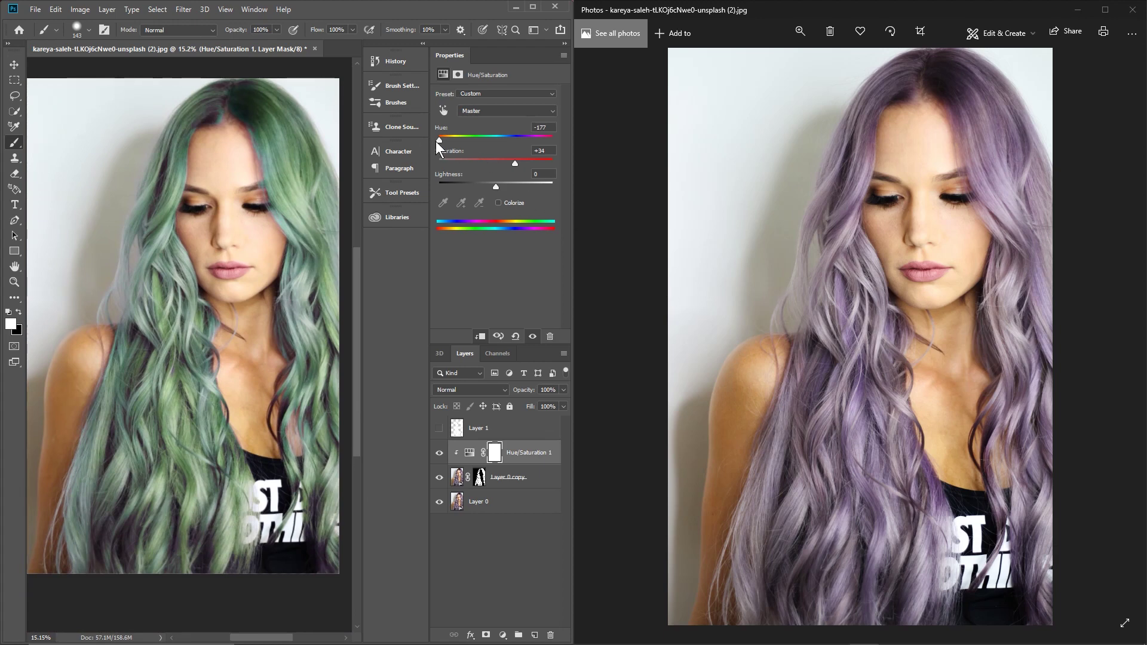
# Set the Hue/Saturation 1 adjustment to hue -75 and saturation +74 for blue-purple hair
pyautogui.moveTo(437, 141); pyautogui.dragTo(472, 145)
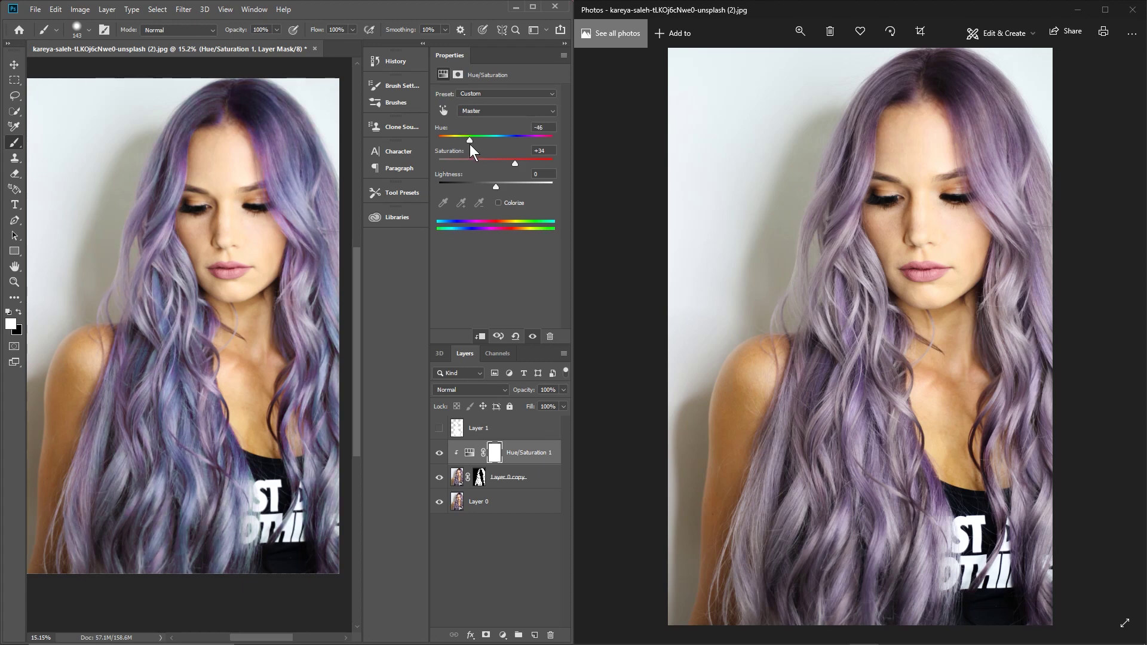
pyautogui.moveTo(515, 163); pyautogui.dragTo(537, 167)
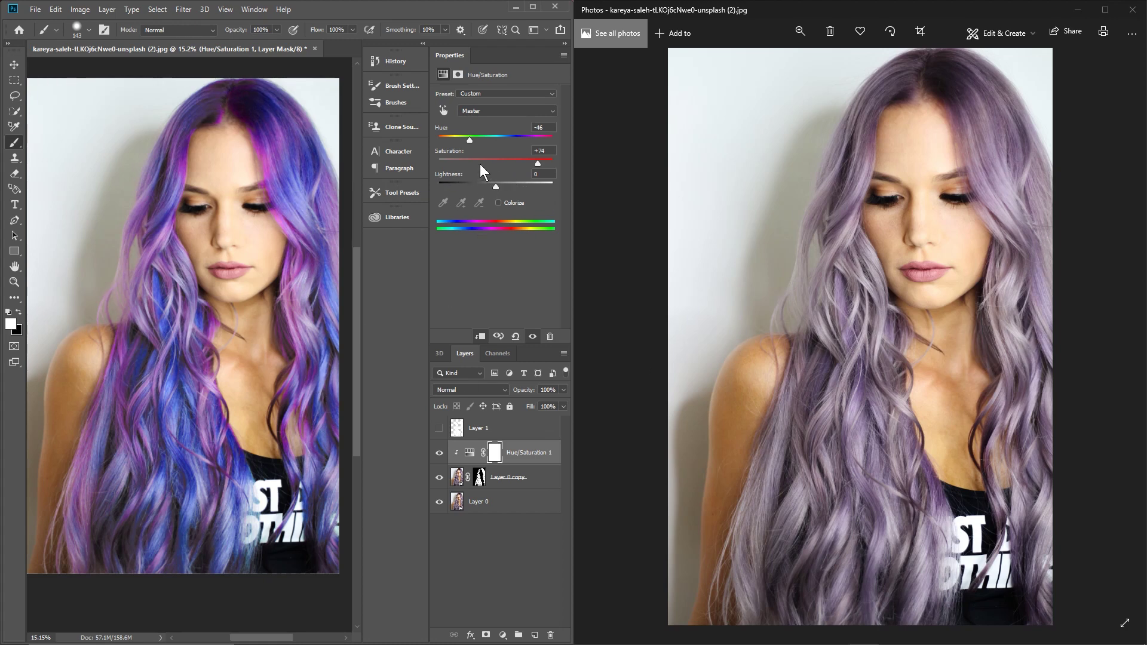
pyautogui.moveTo(470, 139); pyautogui.dragTo(461, 146)
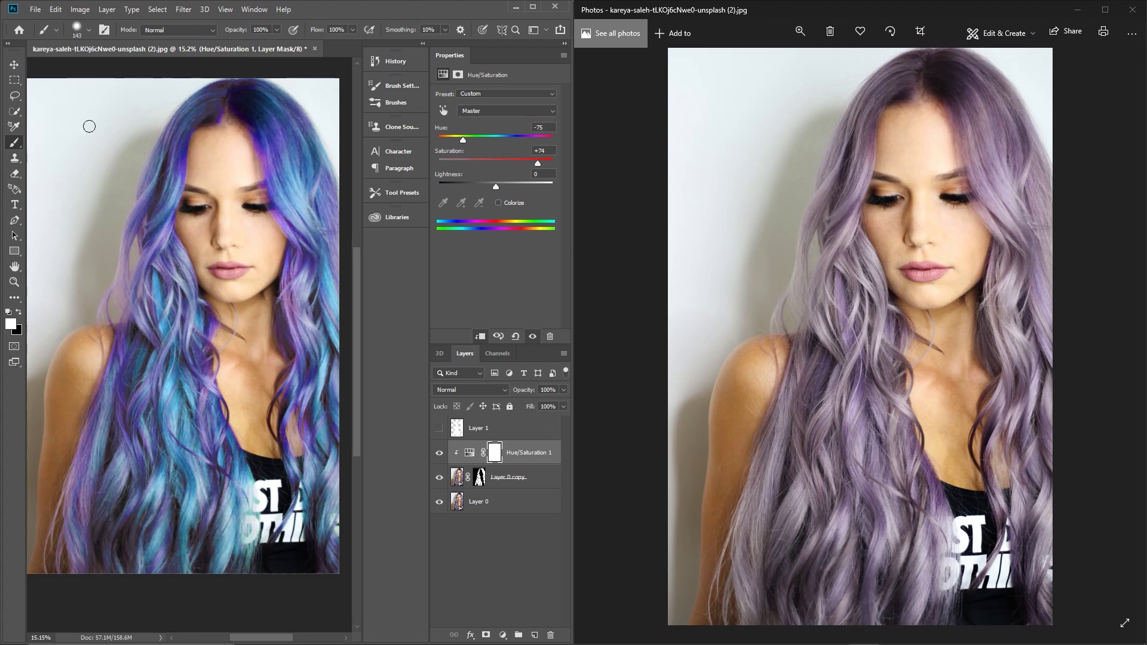
# Save the layered document as a PSD in the tutorial folder under its existing base name, with Maximize Compatibility enabled
pyautogui.click(36, 10)
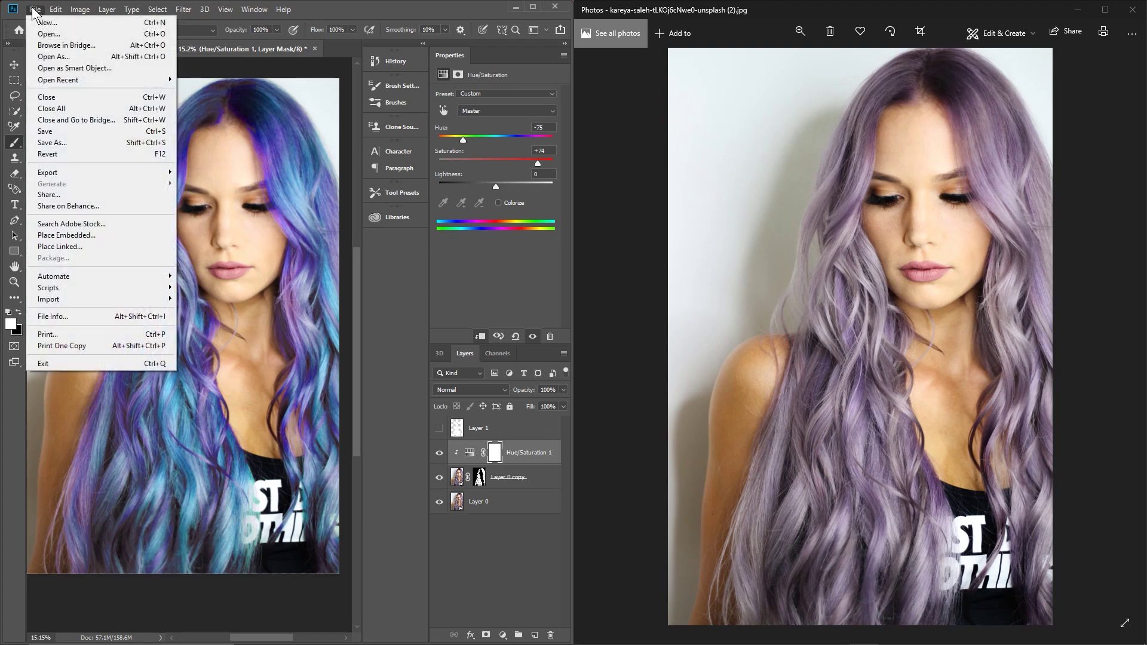
pyautogui.click(52, 143)
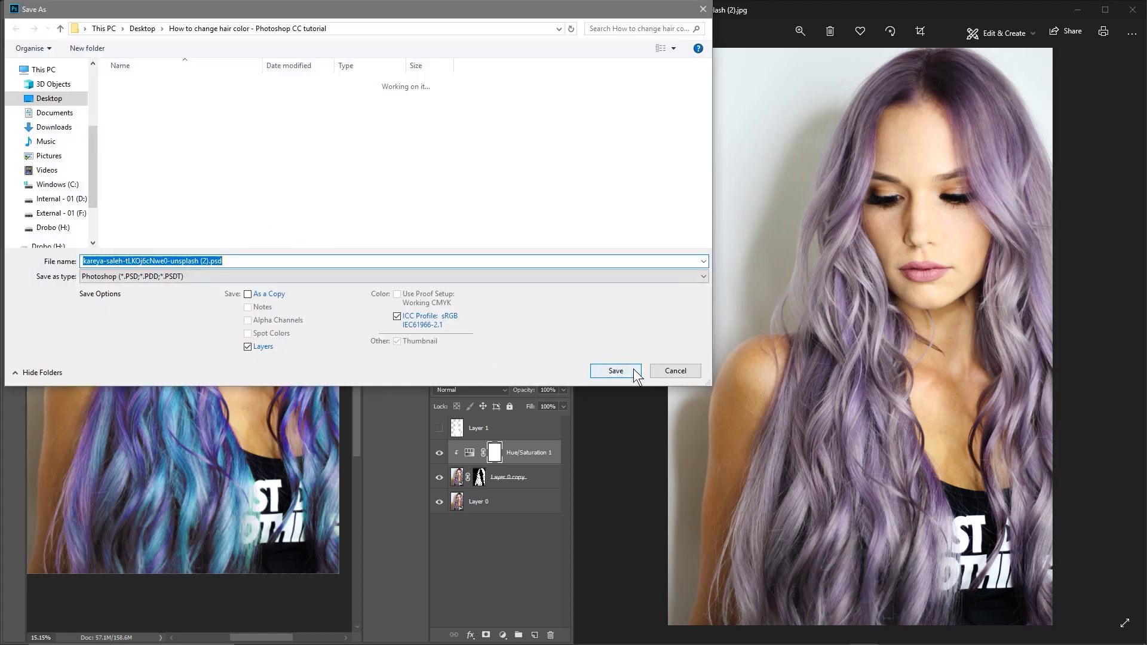
pyautogui.click(616, 370)
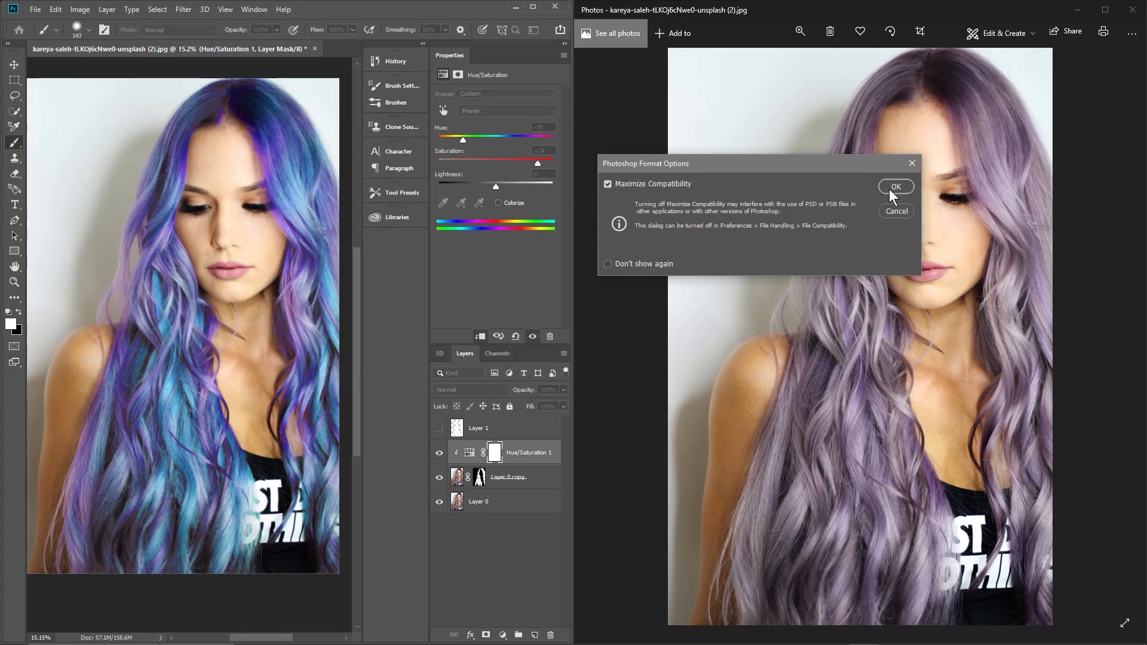
pyautogui.click(889, 188)
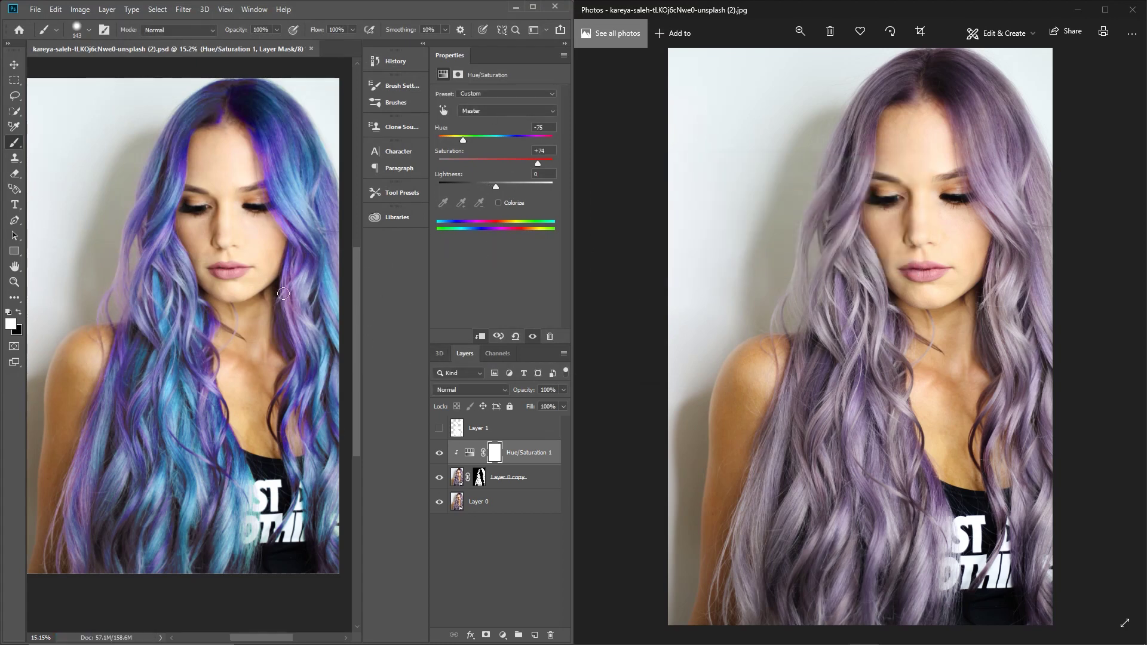
# Export the recoloured image as a JPG to the tutorial folder, adding "-colour" to the end of the file name
pyautogui.click(43, 9)
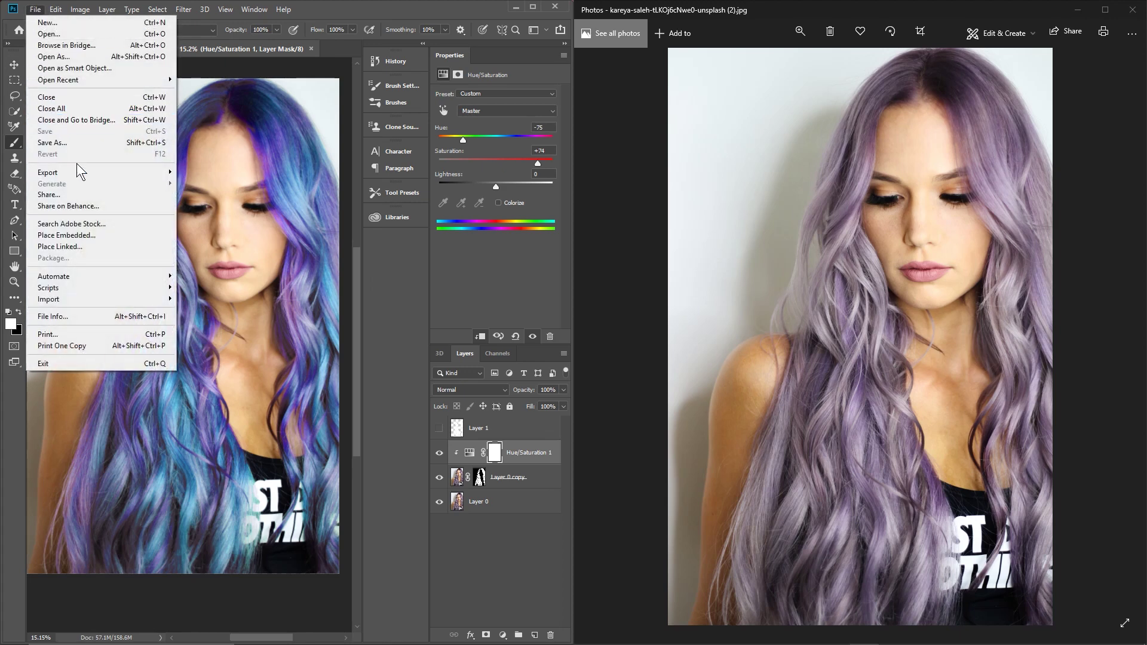
pyautogui.moveTo(78, 166)
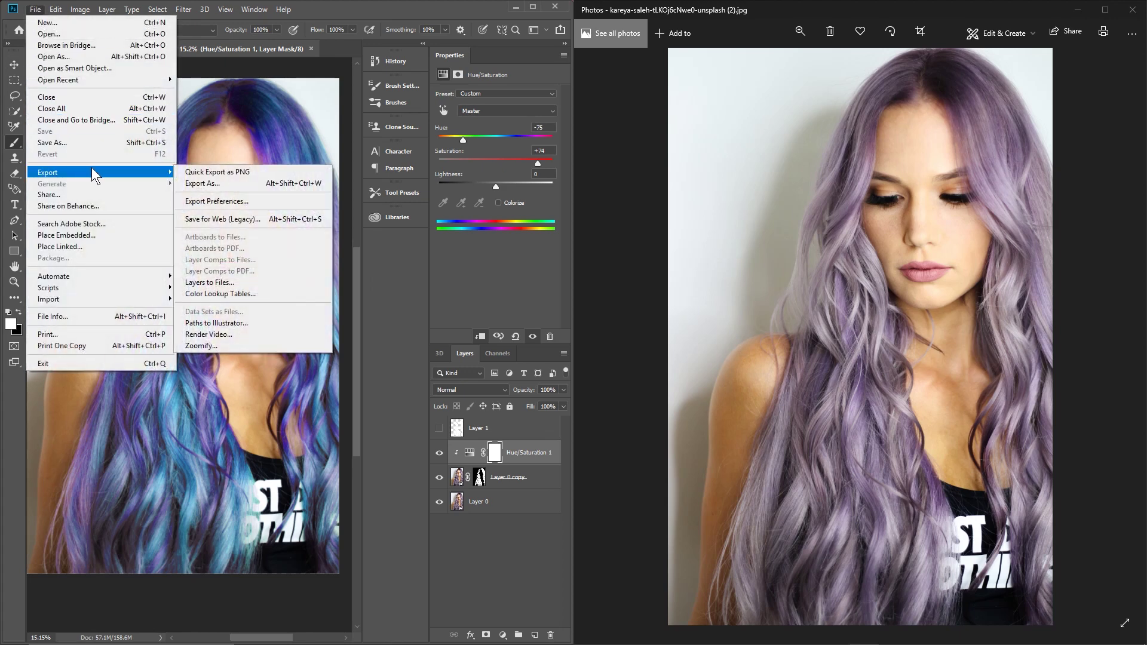
pyautogui.click(242, 183)
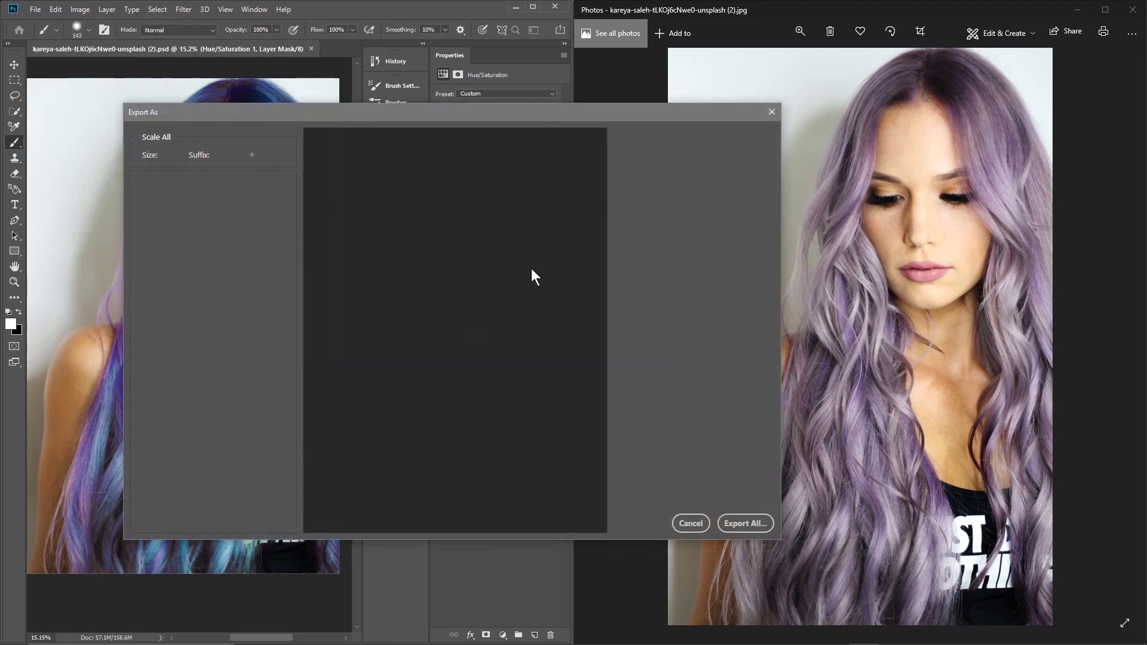
pyautogui.click(699, 157)
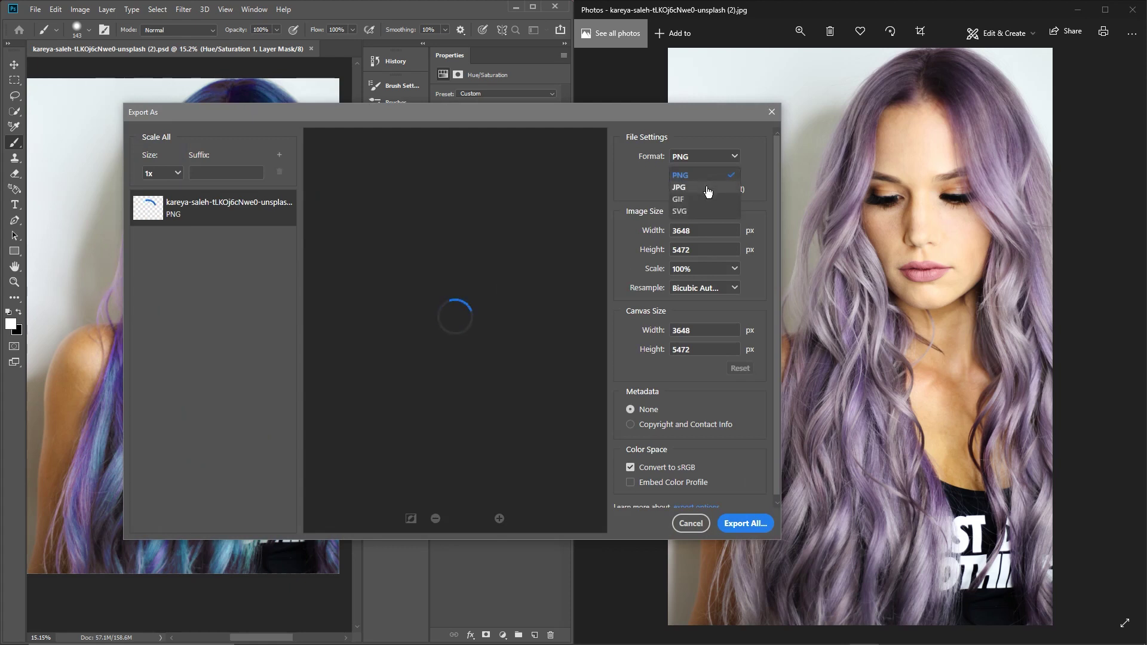
pyautogui.click(707, 188)
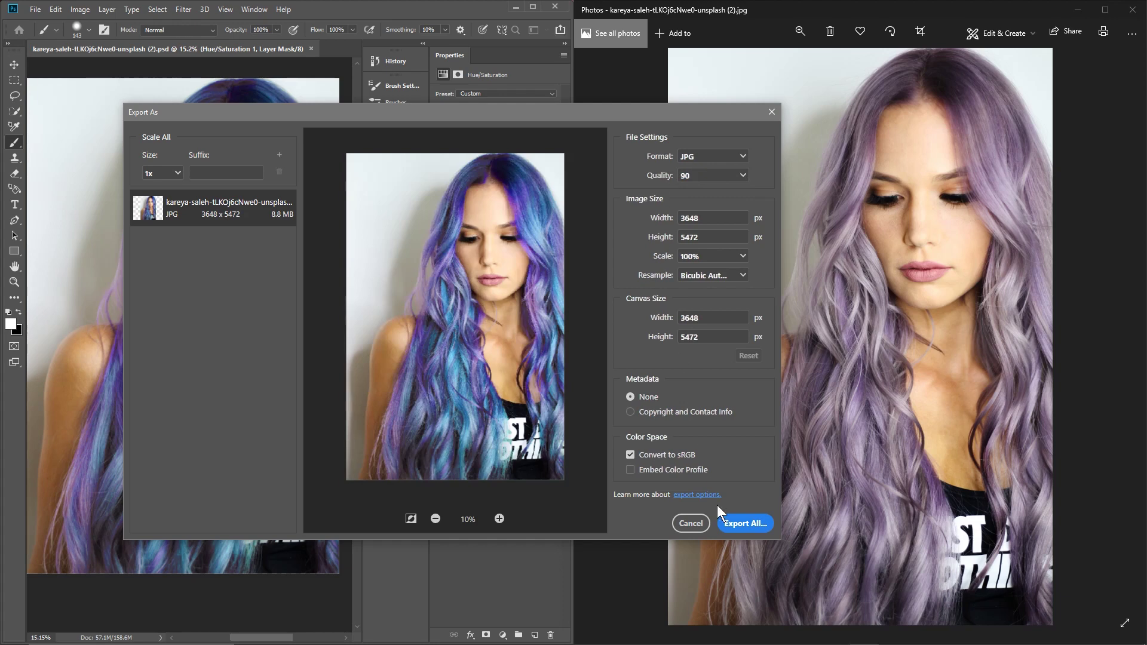
pyautogui.click(747, 523)
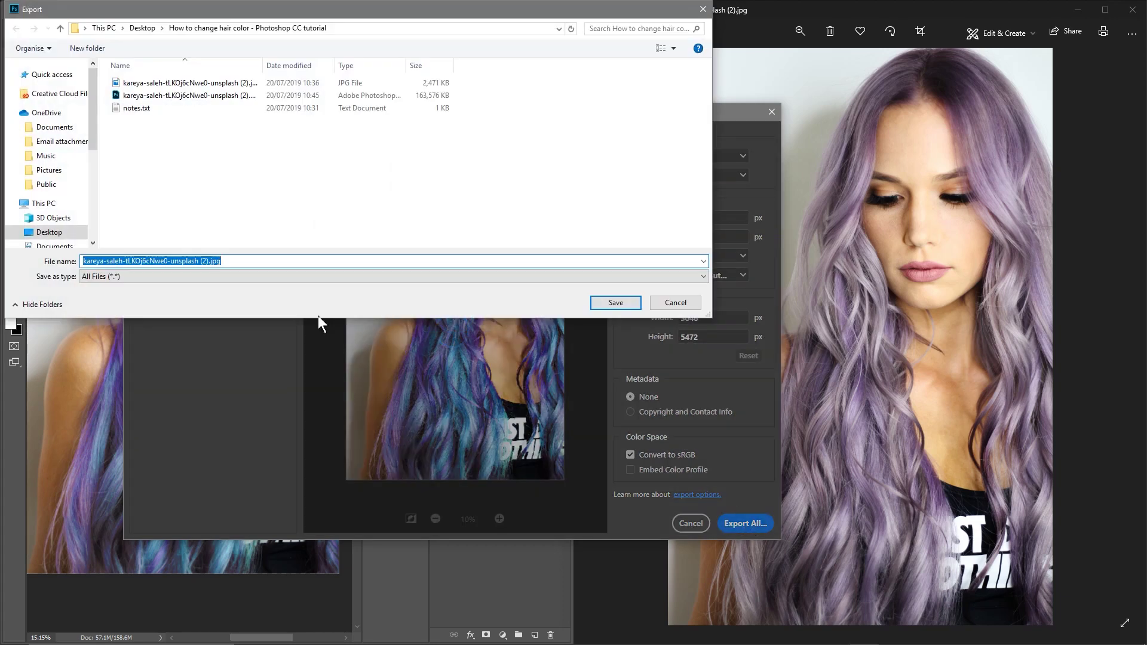
pyautogui.click(207, 261)
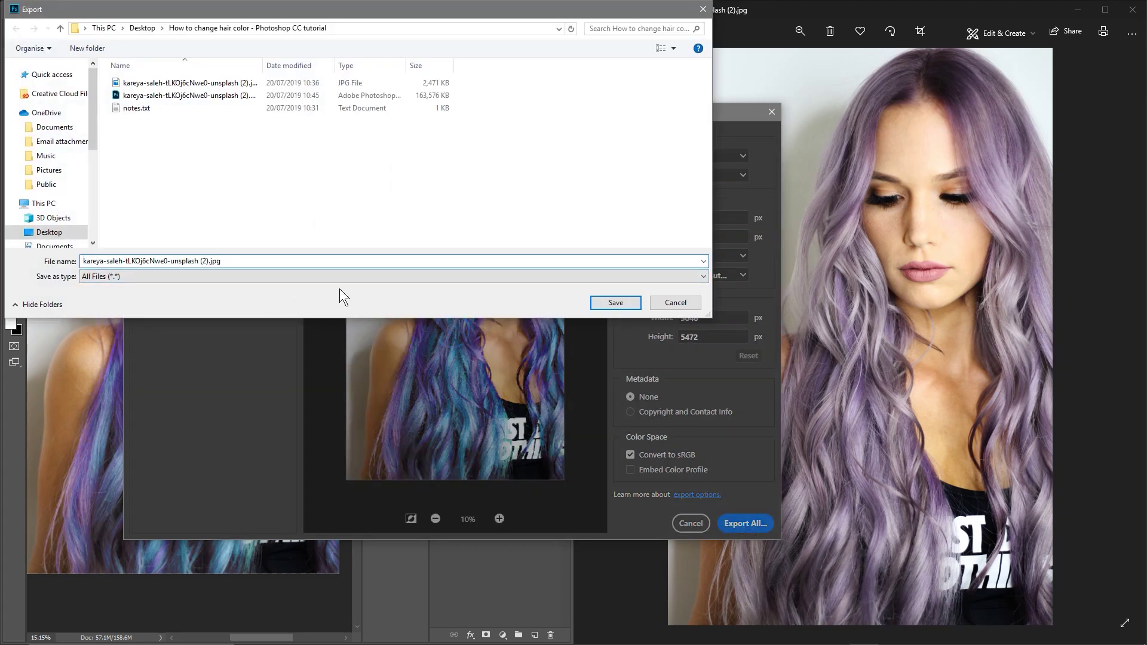
pyautogui.write('-colour')
pyautogui.click(611, 306)
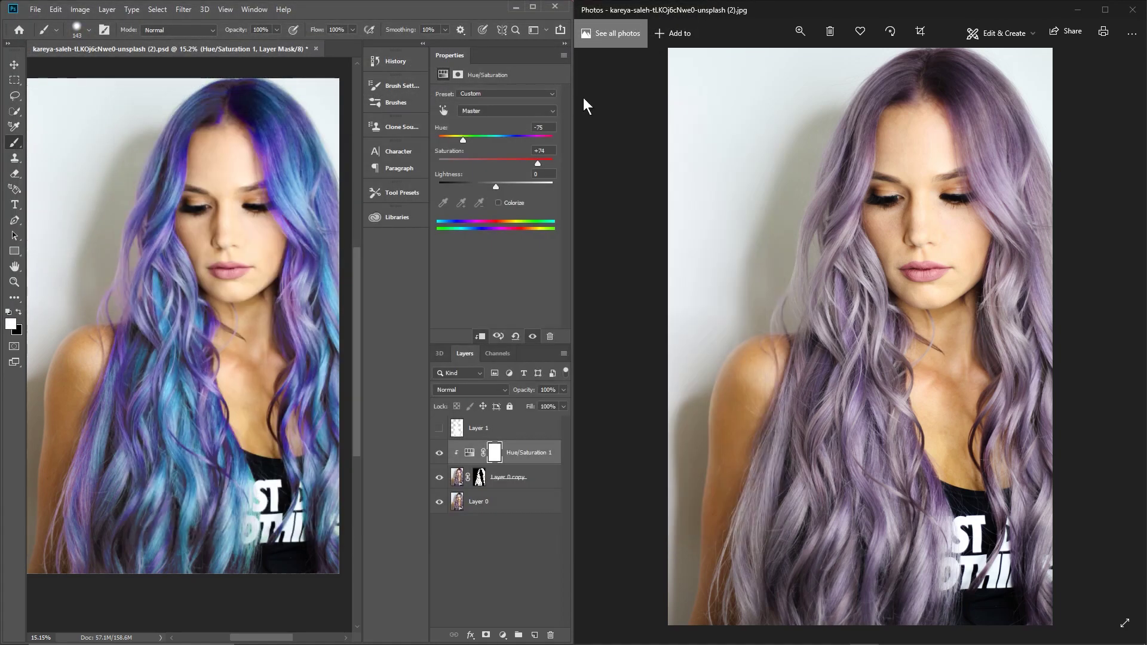
# Quit Photoshop and save the changes to the document
pyautogui.click(553, 6)
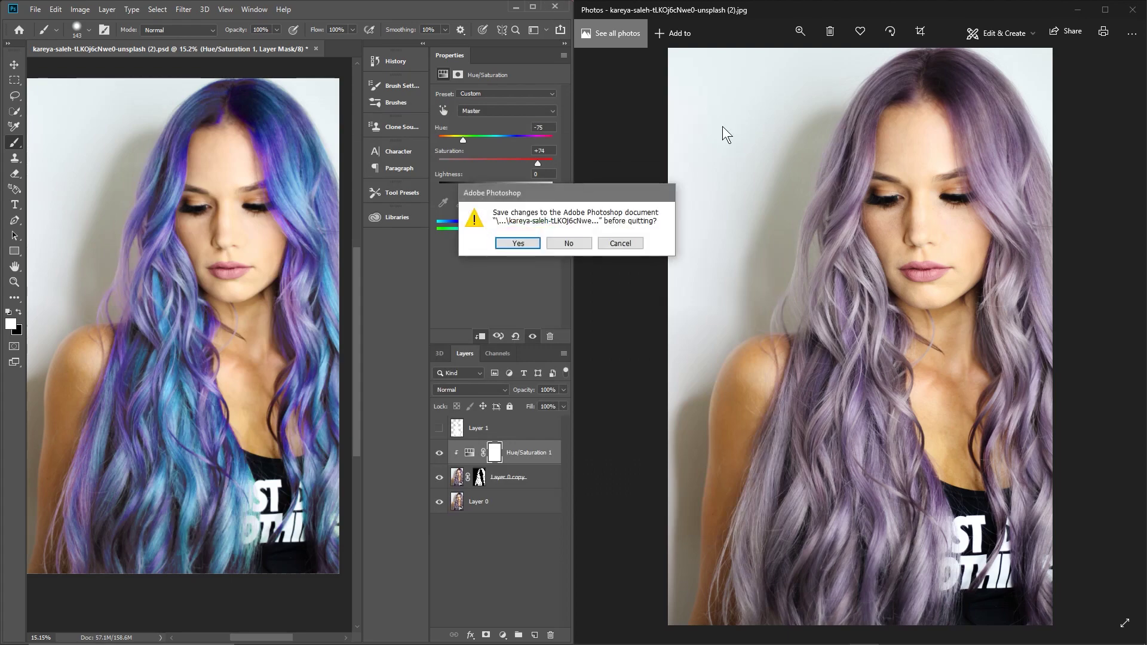
pyautogui.click(519, 242)
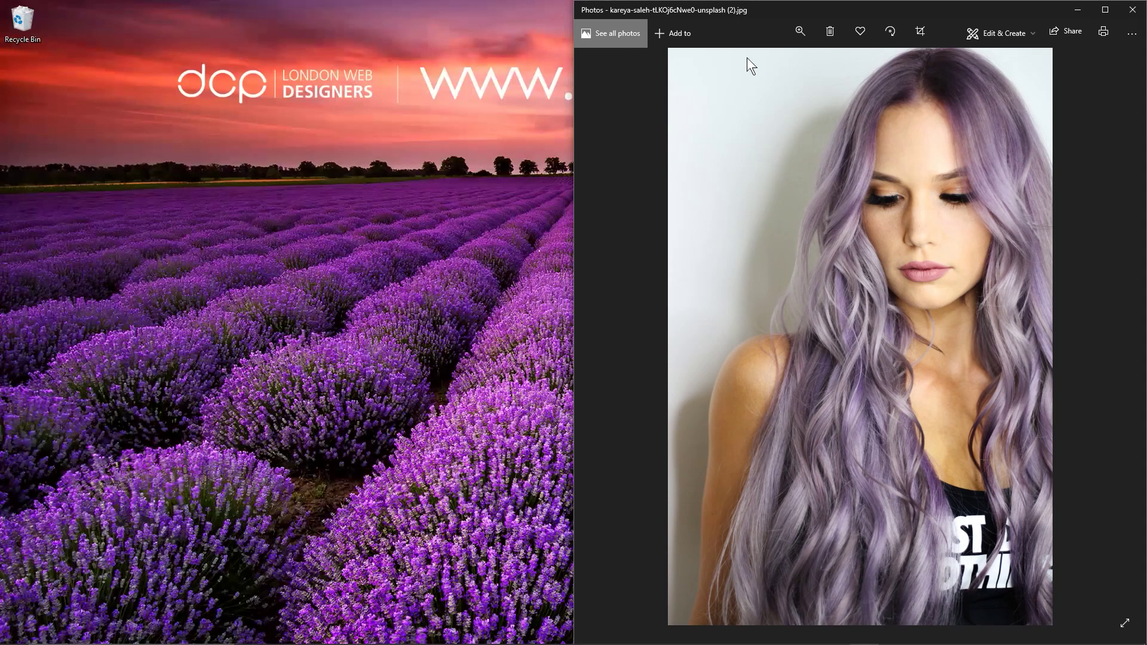
# Open the exported "-colour" JPG from the tutorial folder and place it side by side with the original portrait
pyautogui.moveTo(779, 7); pyautogui.dragTo(2, 117)
pyautogui.doubleClick(799, 108)
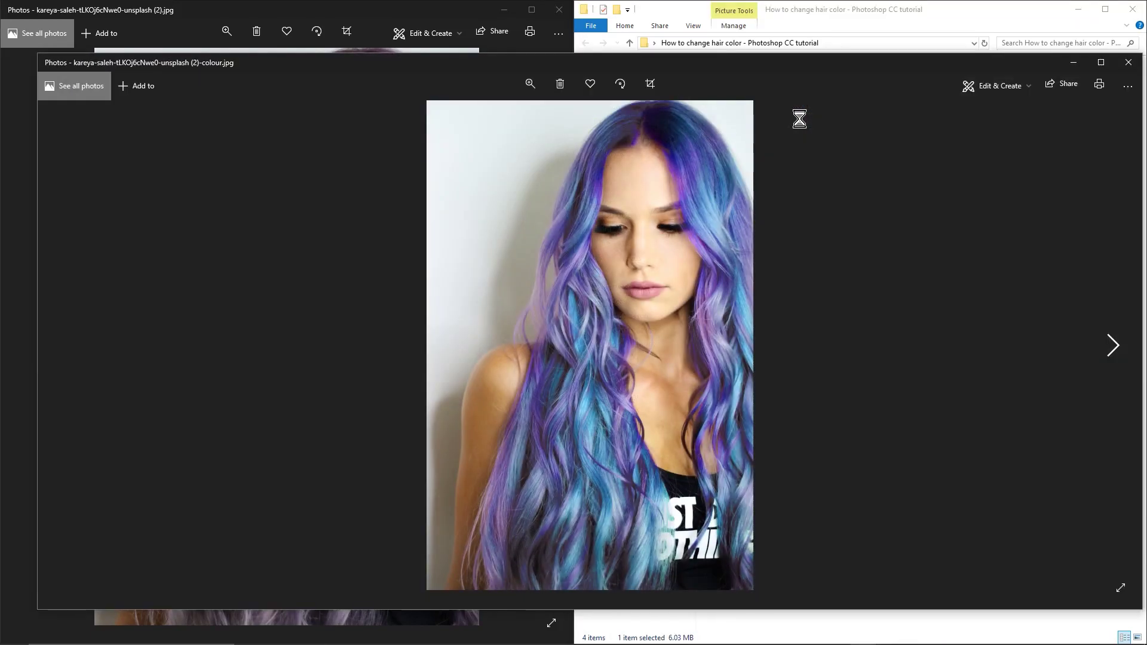
pyautogui.press('super+Right')
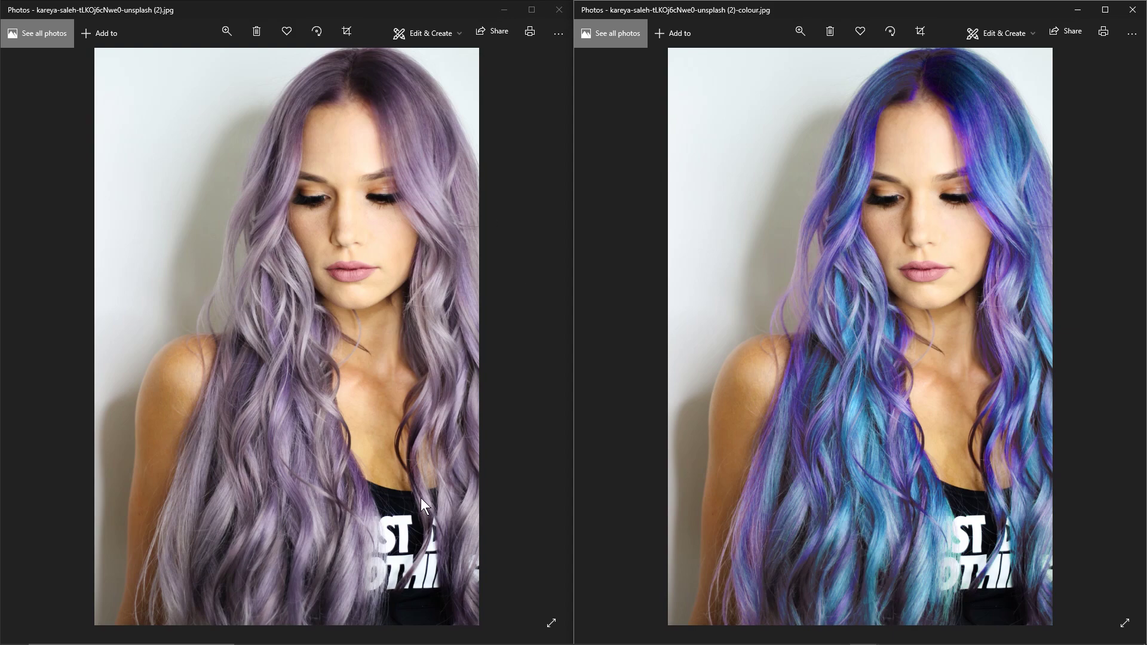
# Close both photo windows and the tutorial folder window
pyautogui.click(559, 9)
pyautogui.click(1133, 10)
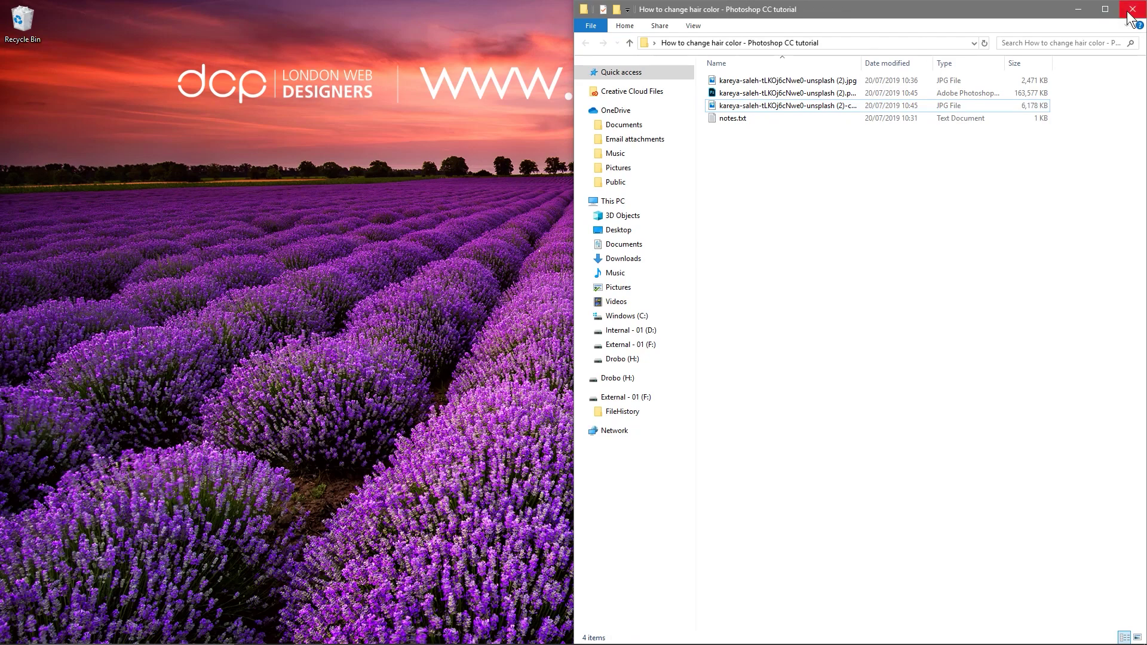
pyautogui.click(1133, 9)
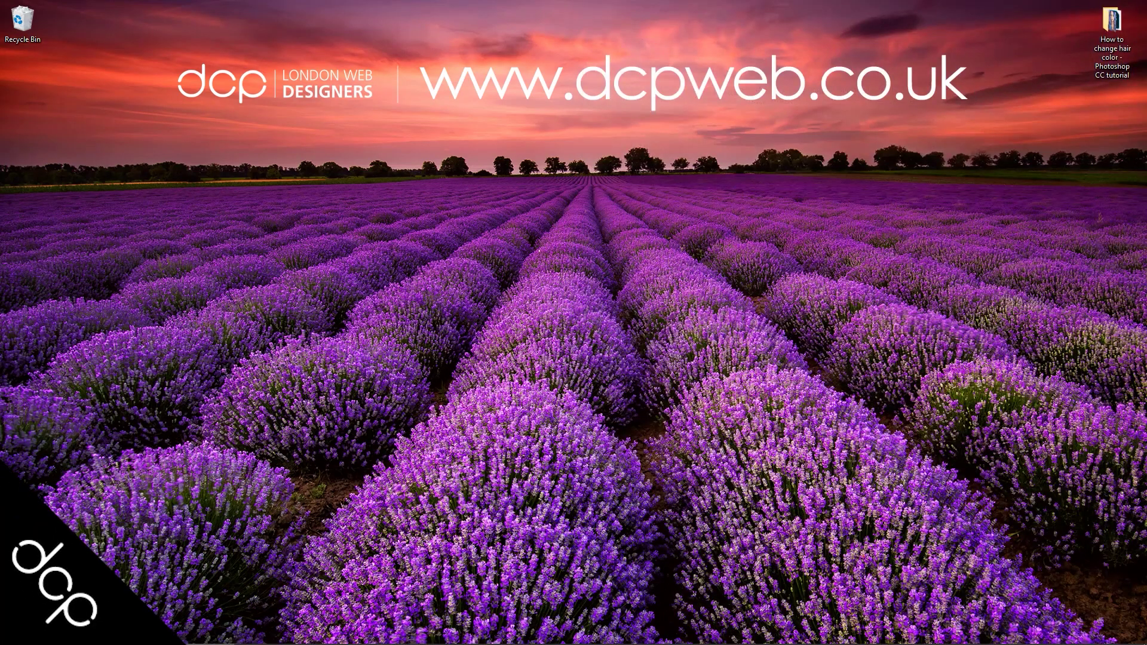